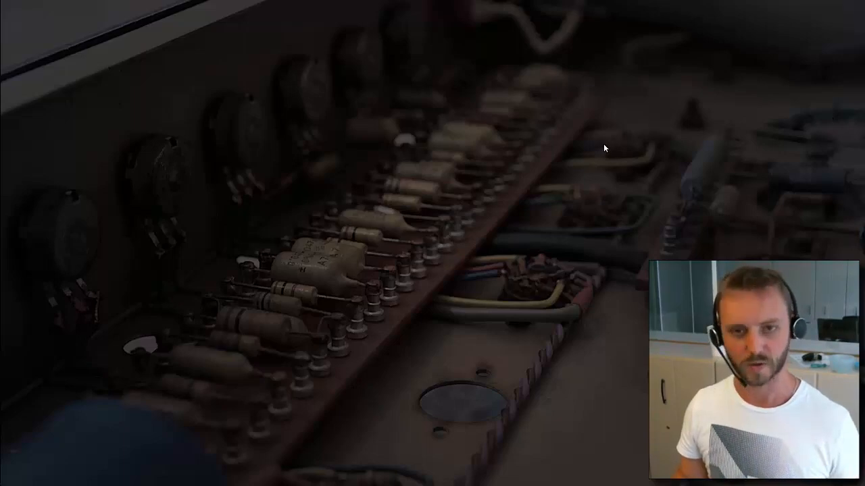
Launch Audacity and begin saving the empty project under a new name.
key("super")
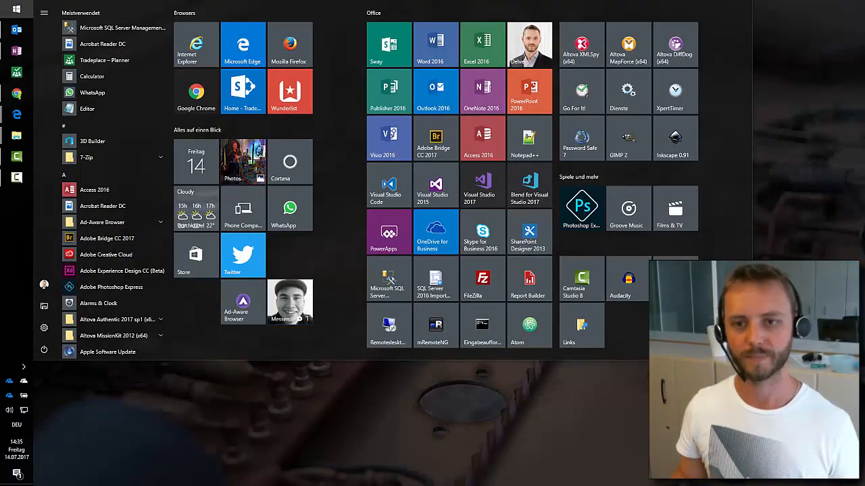
left_click(635, 289)
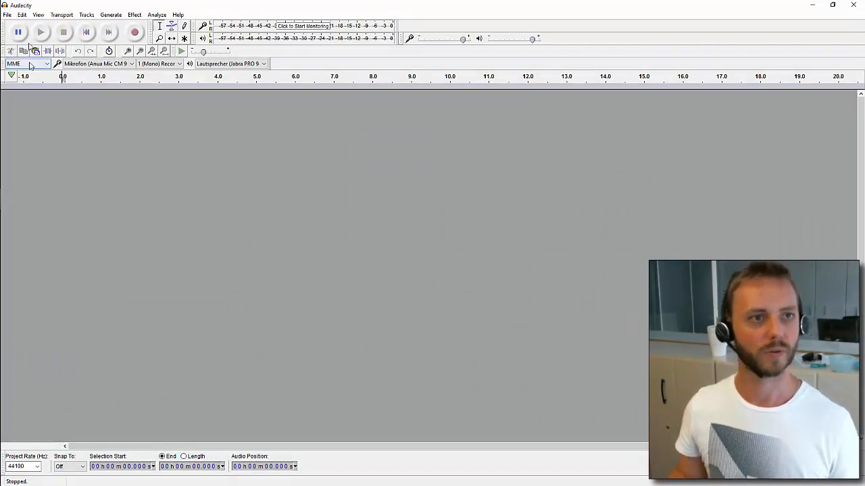
left_click(7, 15)
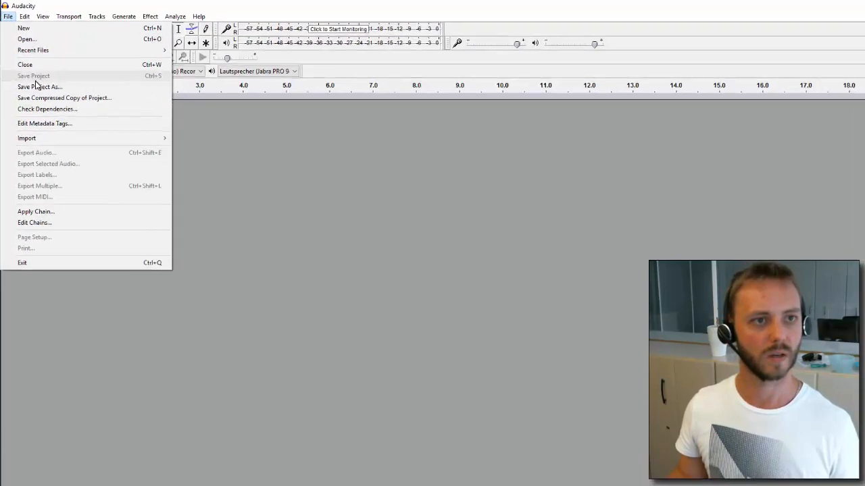
left_click(39, 86)
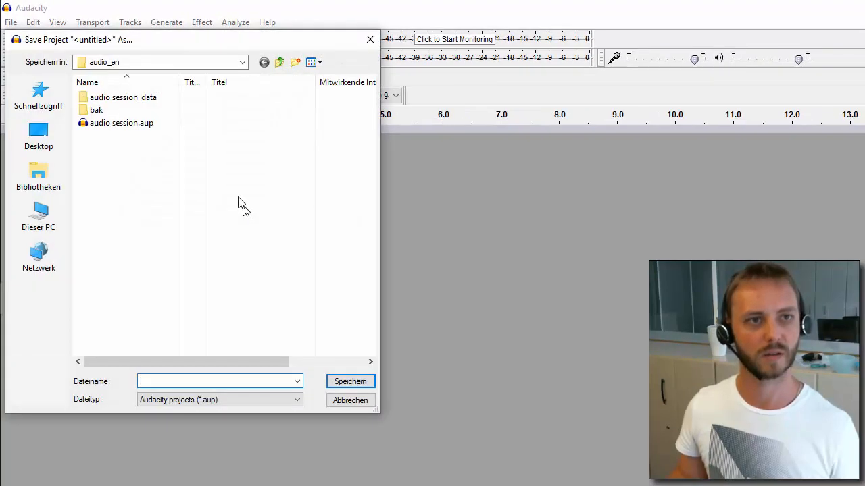
Set the save location to the folder BTS - Recording audio translations.
left_click(245, 62)
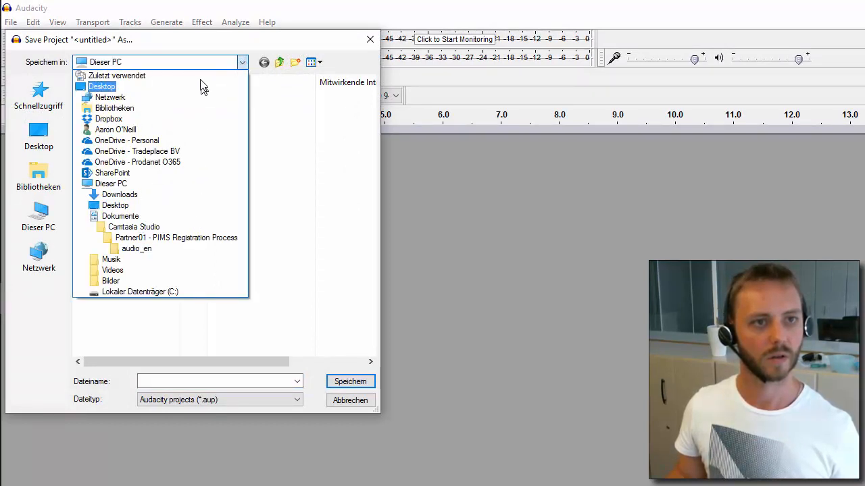
left_click(207, 381)
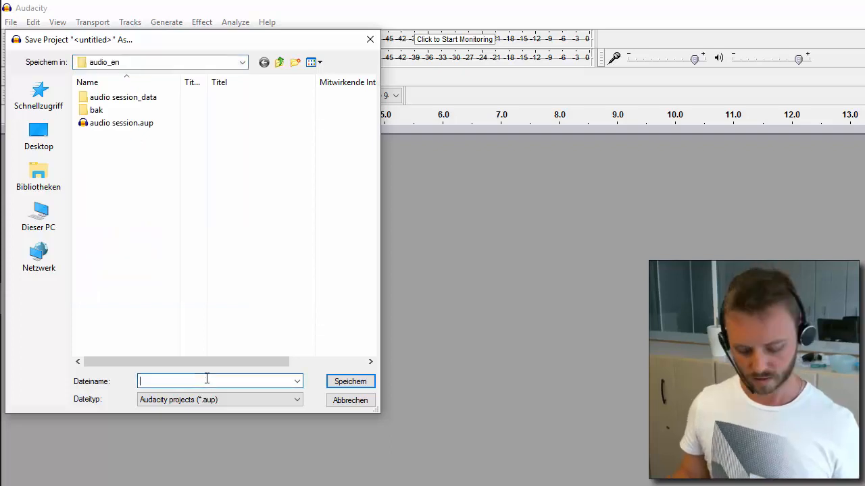
key("ctrl+v")
key("Return")
key("BackSpace")
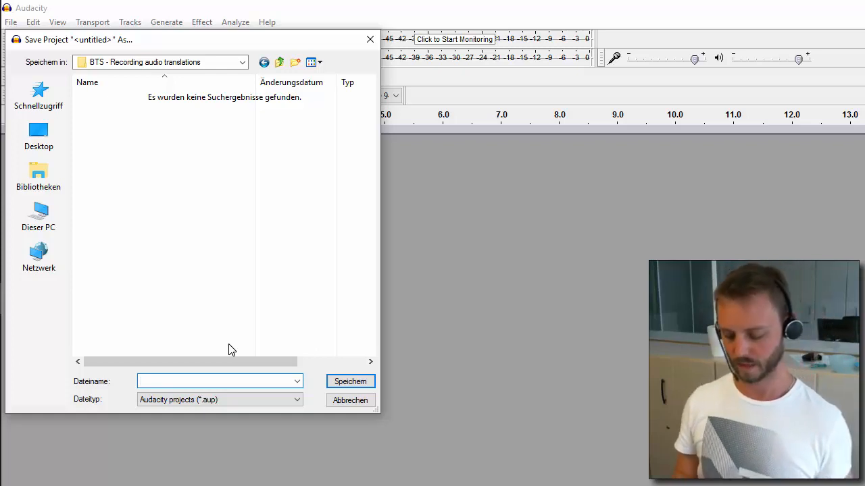
Name the project audio session and save it in the current folder.
type("audio ")
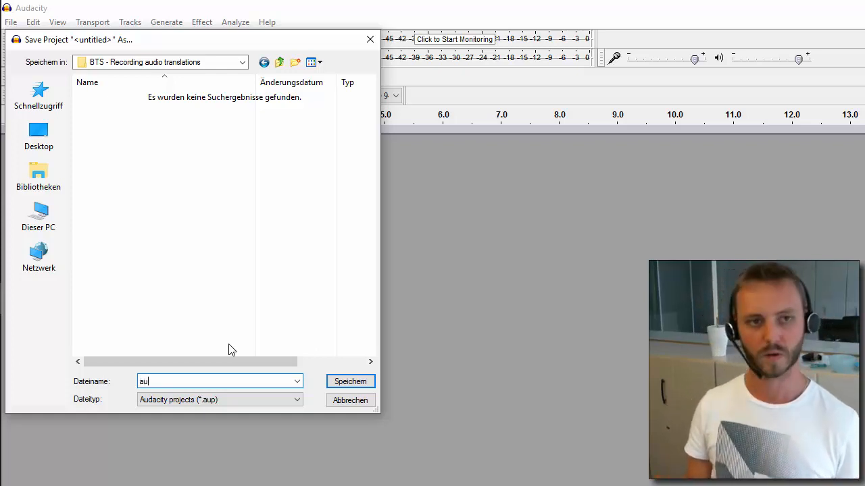
type("session")
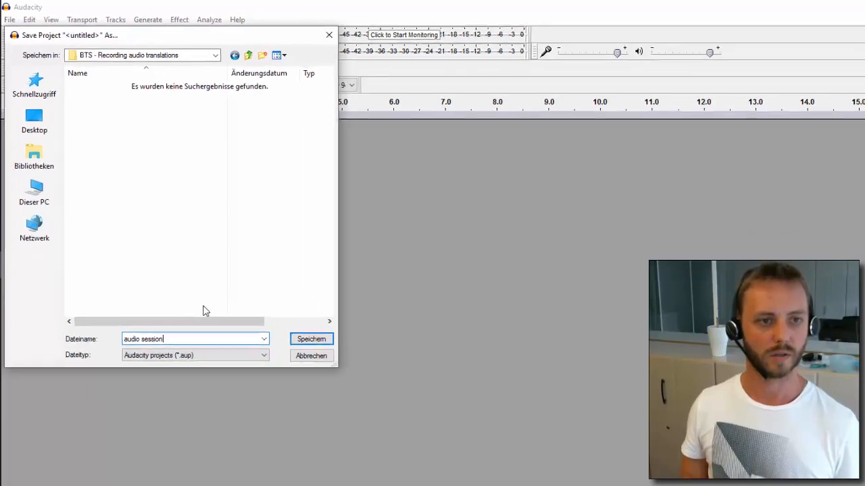
key("ctrl+a")
key("Return")
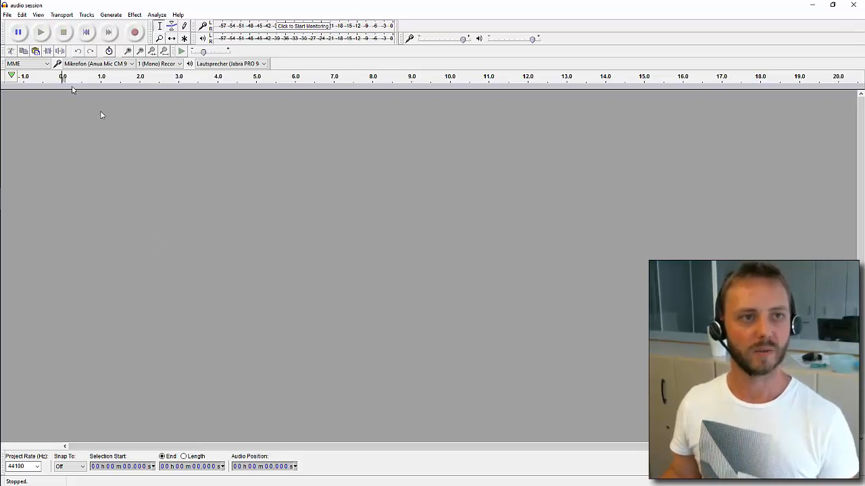
Check the Overdub setting among the transport options.
left_click(7, 15)
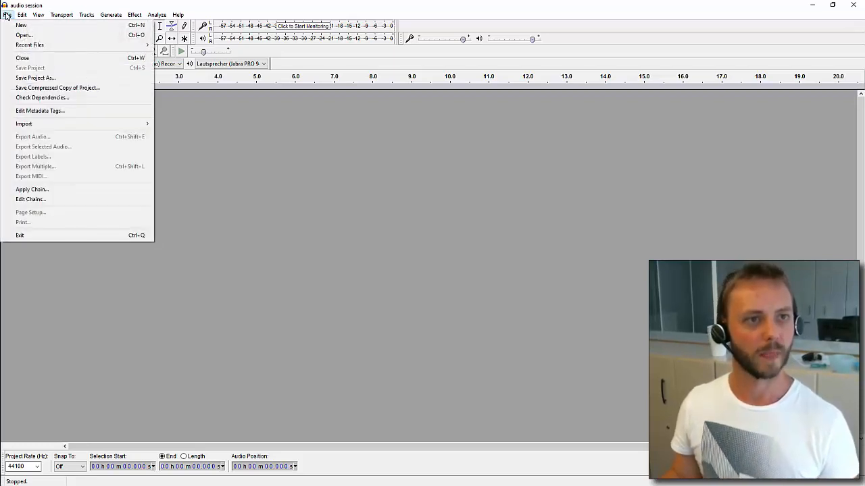
mouse_move(60, 15)
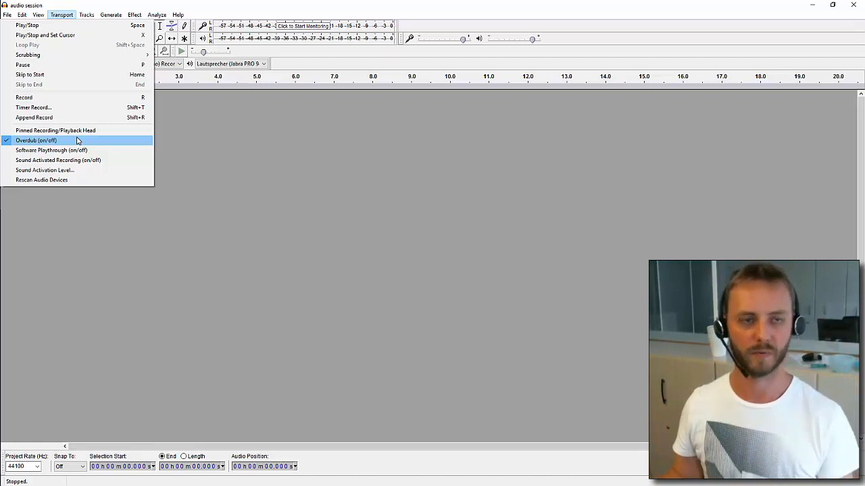
left_click(108, 130)
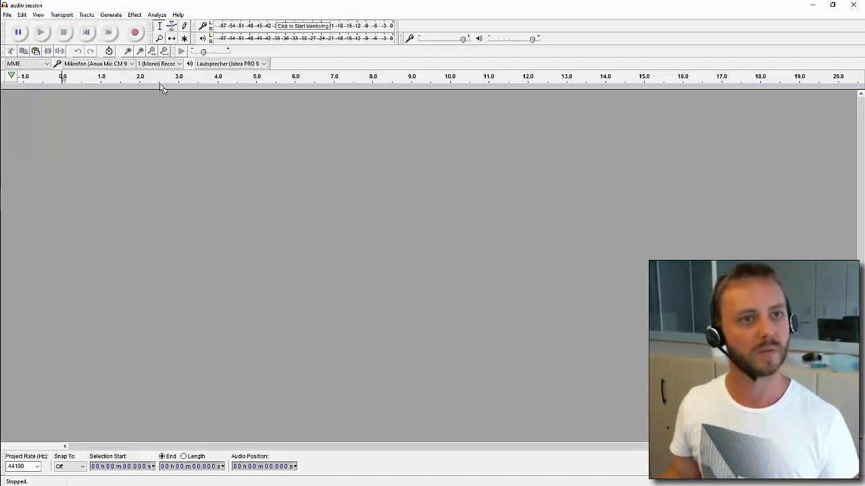
Keep the Anua microphone as the recording device and slightly lower the recording volume.
left_click(130, 63)
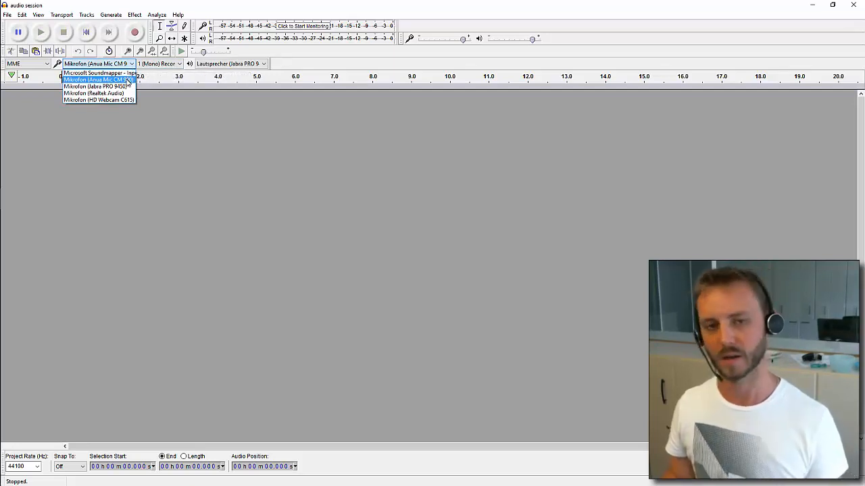
left_click(157, 101)
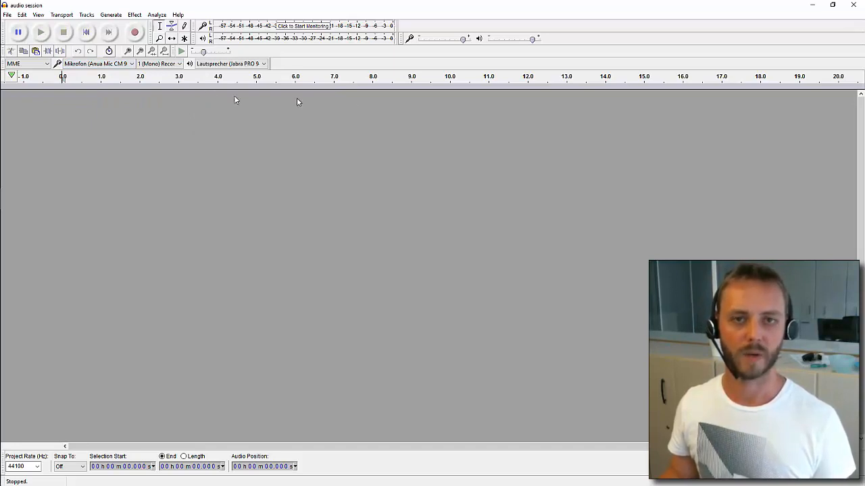
mouse_move(463, 45)
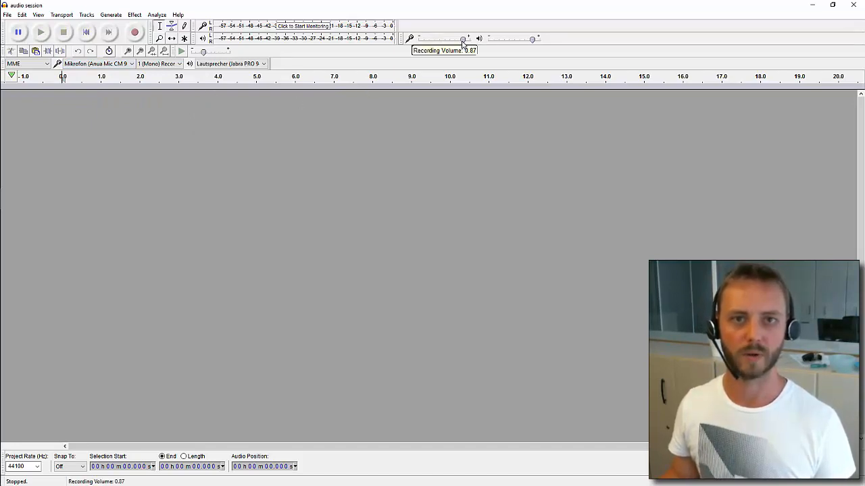
left_click_drag(464, 44, 456, 42)
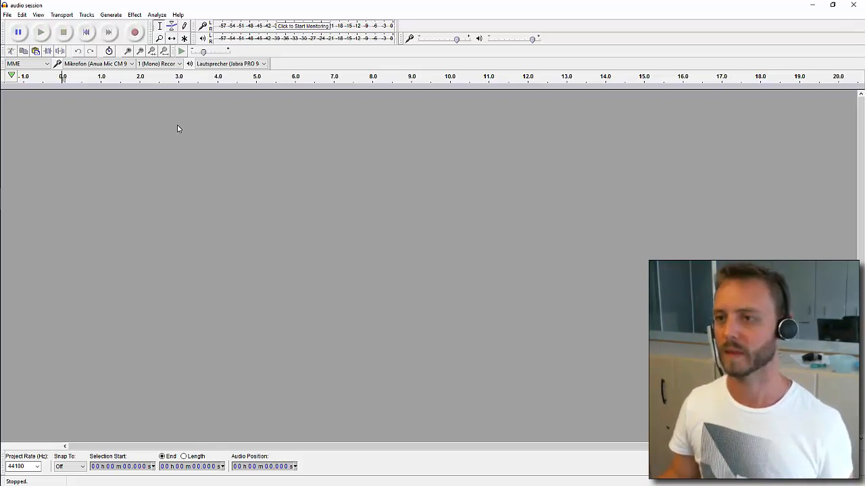
Record a first spoken clip about 9 seconds long.
key("r")
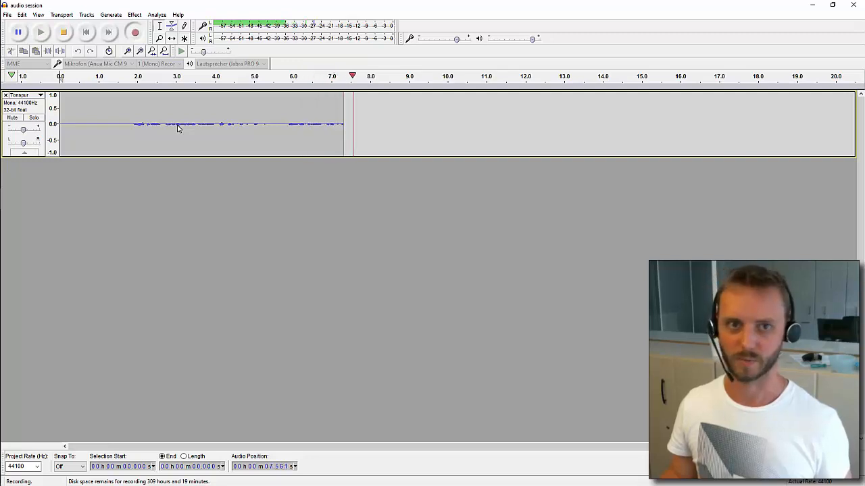
key("space")
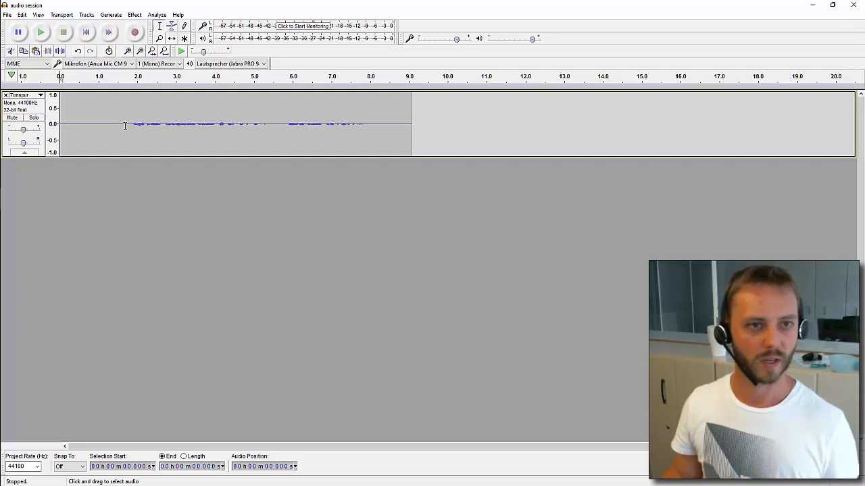
Trim the silence from the clip by deleting the first 1.7 seconds and then everything after about 7.1 seconds.
left_click_drag(126, 125, 27, 120)
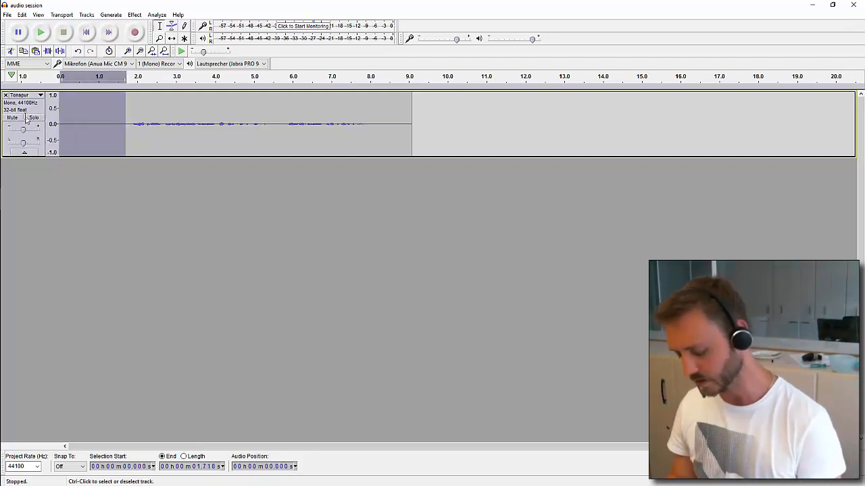
key("Delete")
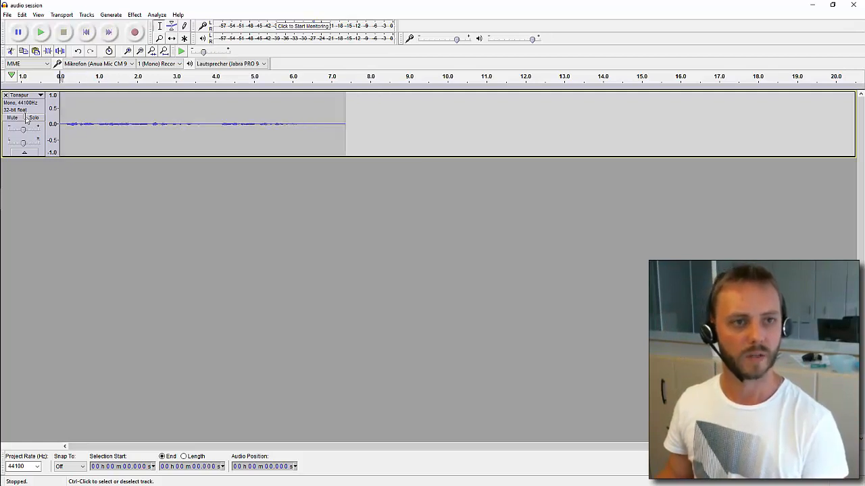
left_click_drag(357, 136, 336, 135)
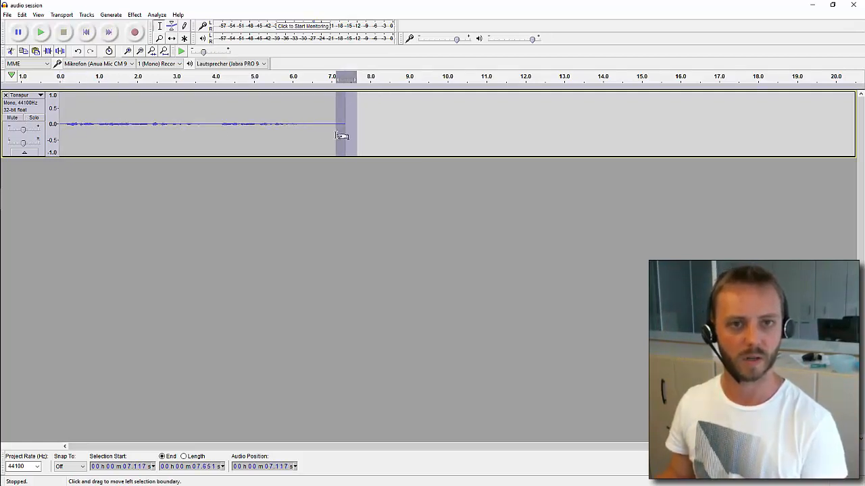
key("Delete")
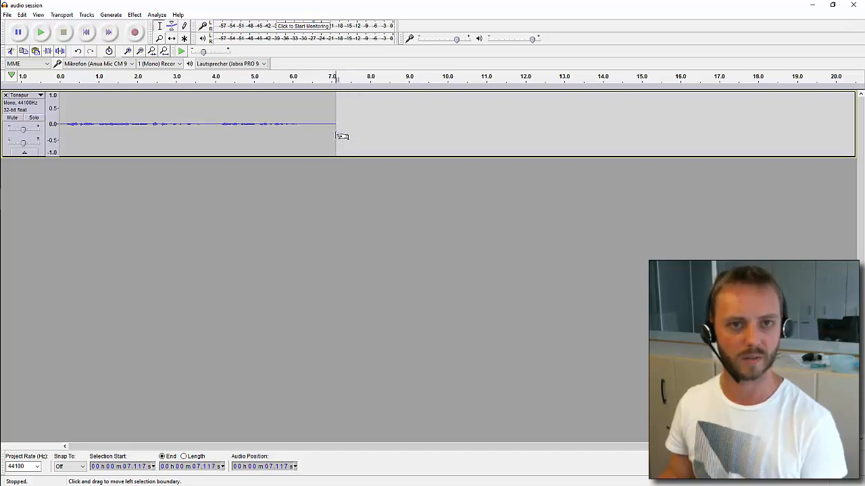
Play back the trimmed clip from the beginning and return to the start of the track.
left_click(81, 39)
key("space")
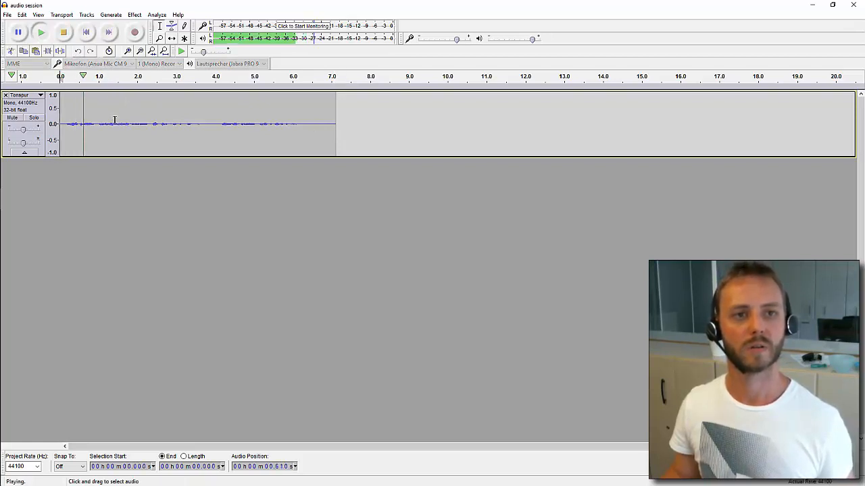
key("space")
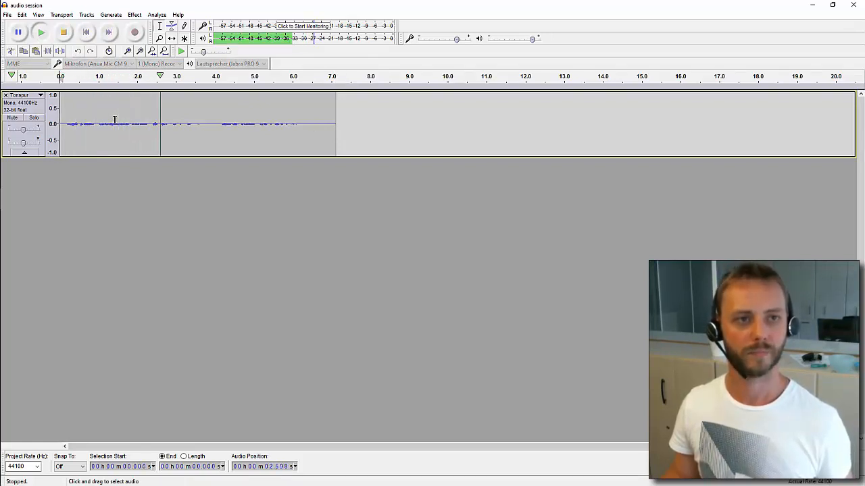
left_click(90, 35)
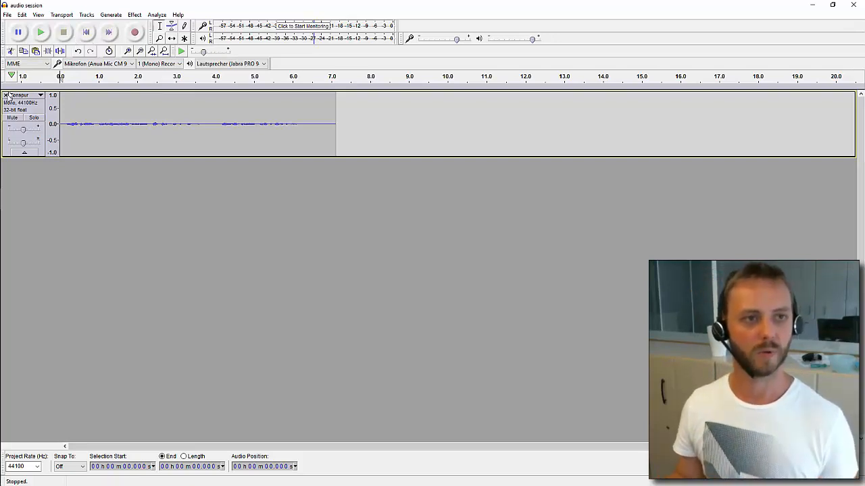
Mute the first track and record a second clip about 5 seconds long on a new track.
left_click(7, 119)
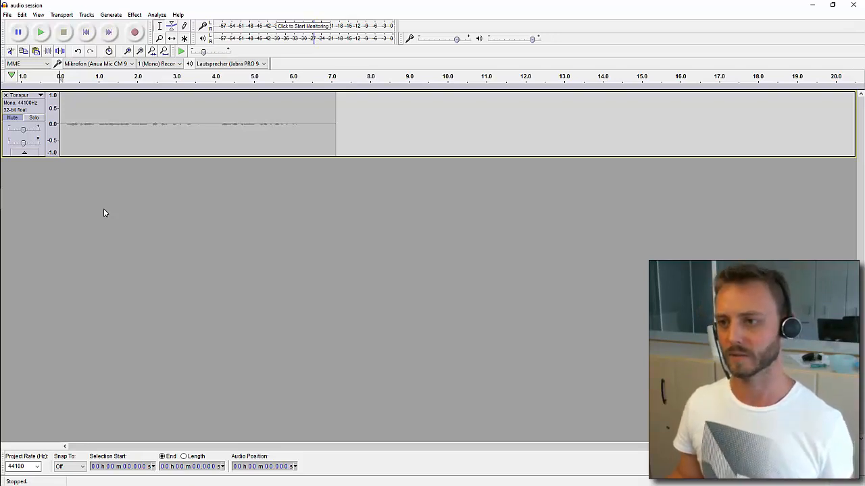
key("r")
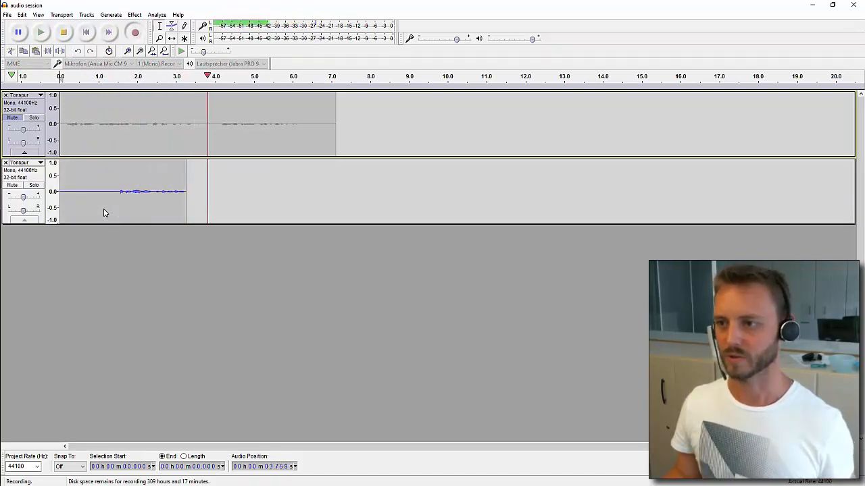
key("space")
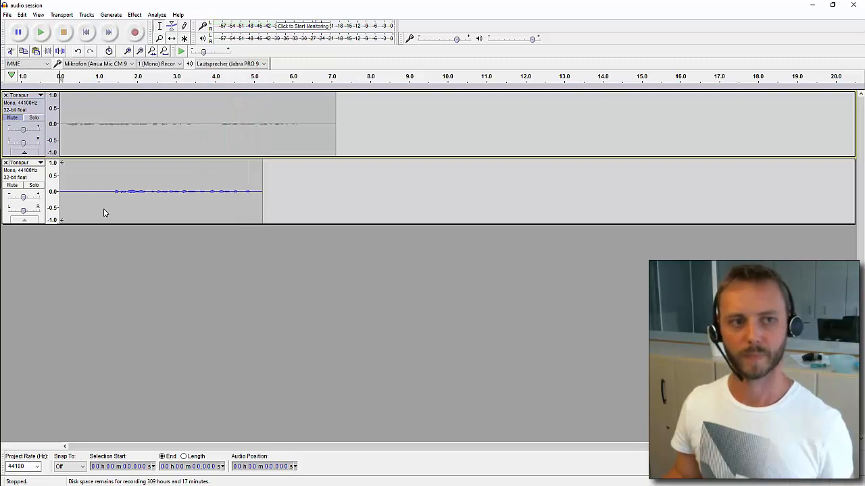
Mute the second track and record a third clip about 8 seconds long on a new track.
left_click(12, 185)
key("r")
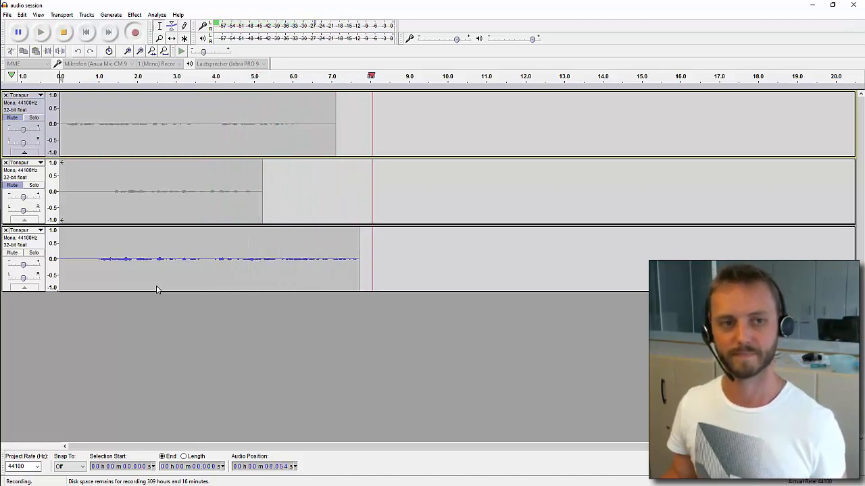
key("space")
Mute the third track and record a fourth clip about 5 seconds long on a new track.
left_click(12, 253)
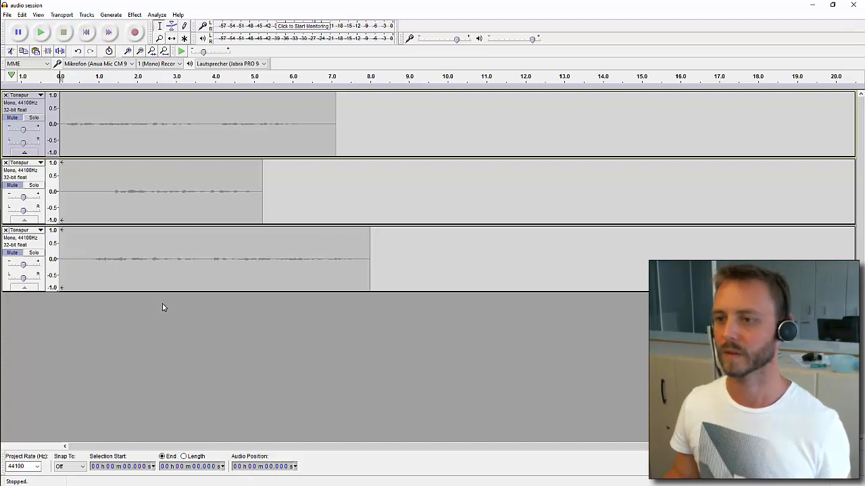
key("r")
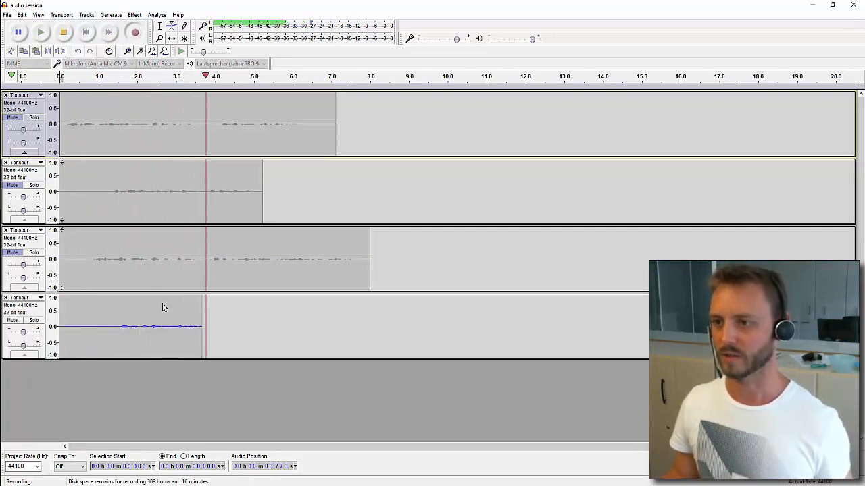
key("space")
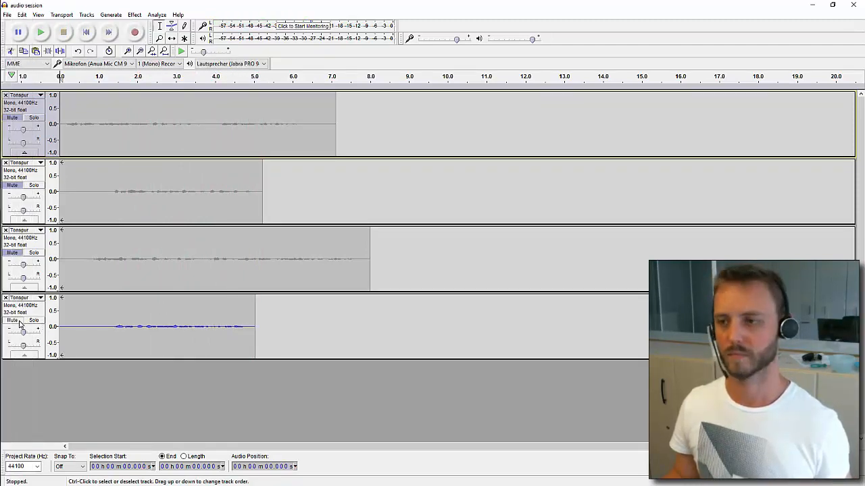
Mute the fourth track and record a fifth clip about 5.7 seconds long on a new track.
left_click(13, 320)
key("r")
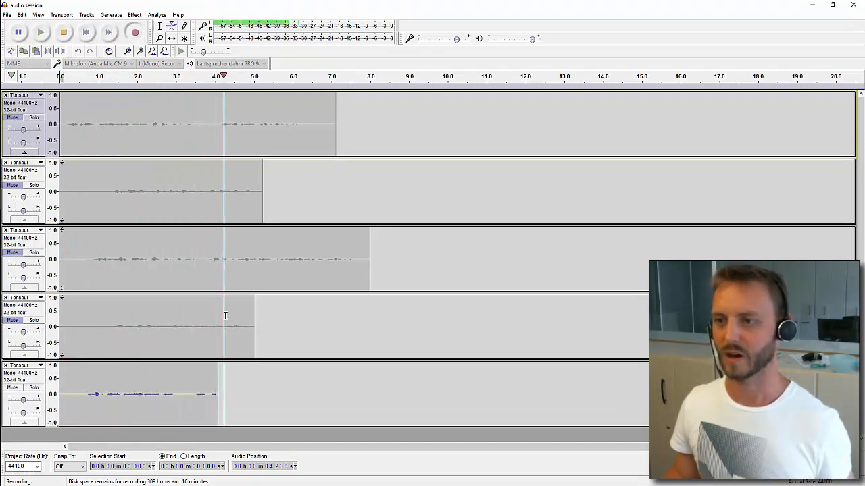
key("space")
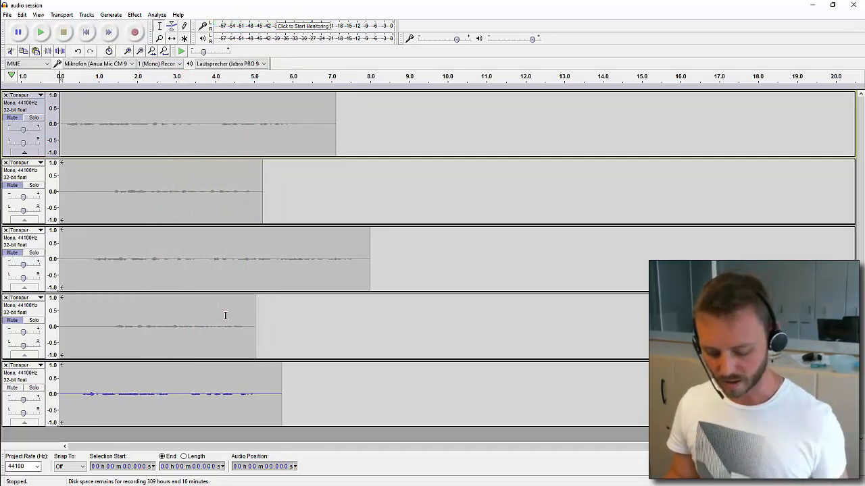
Mute the fifth track and trim the second clip, cutting its first 1.3 s and its tail after about 3.8 s.
left_click(15, 388)
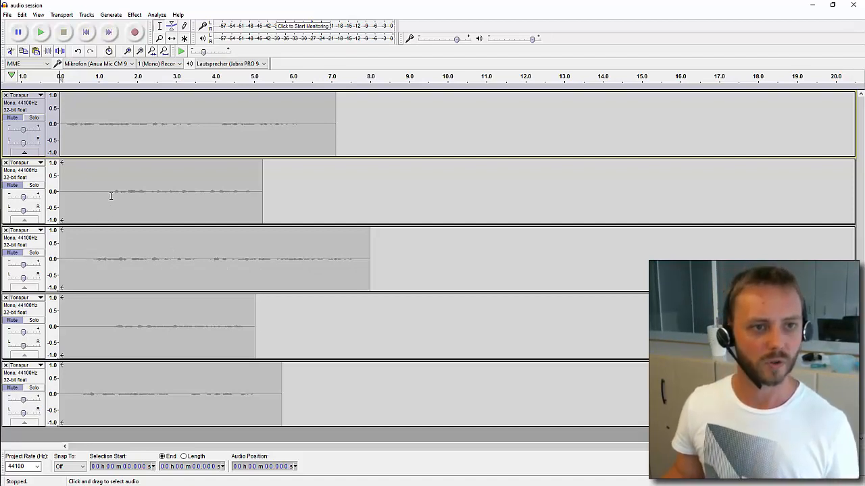
left_click_drag(112, 196, 66, 199)
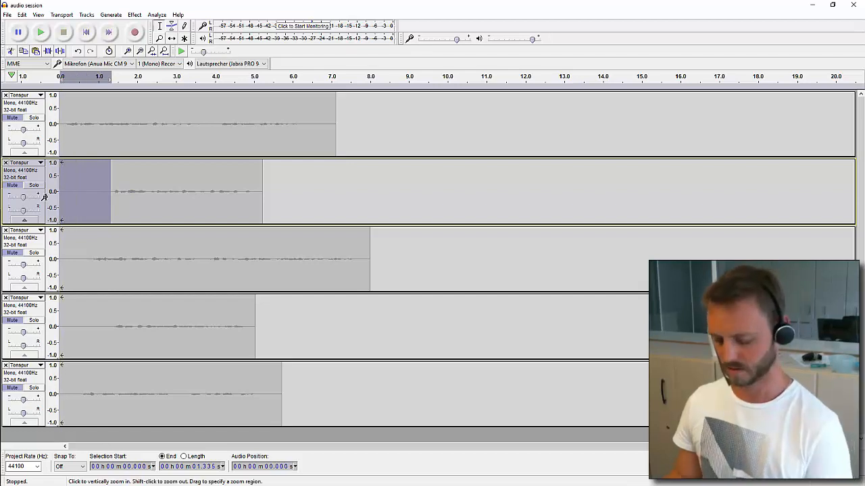
key("Delete")
left_click_drag(213, 187, 208, 186)
left_click(207, 187)
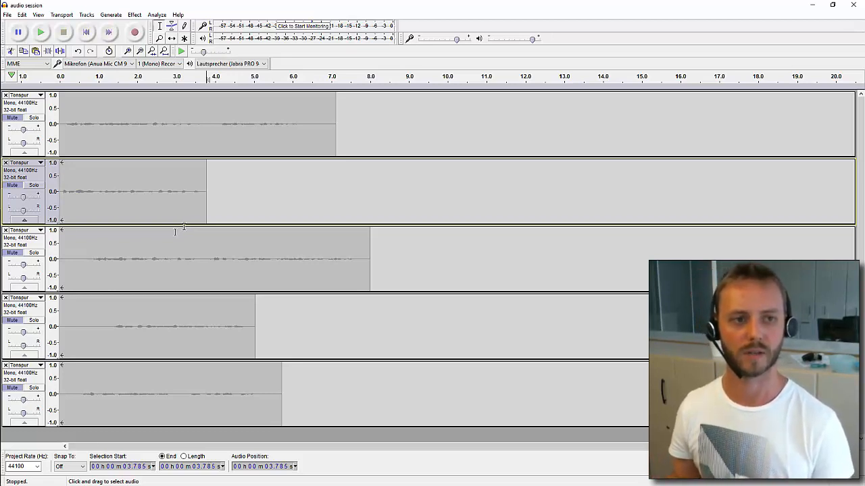
Trim the third clip by deleting its silent first 0.75 s and the tail after about 7.1 s.
left_click_drag(88, 259, 59, 258)
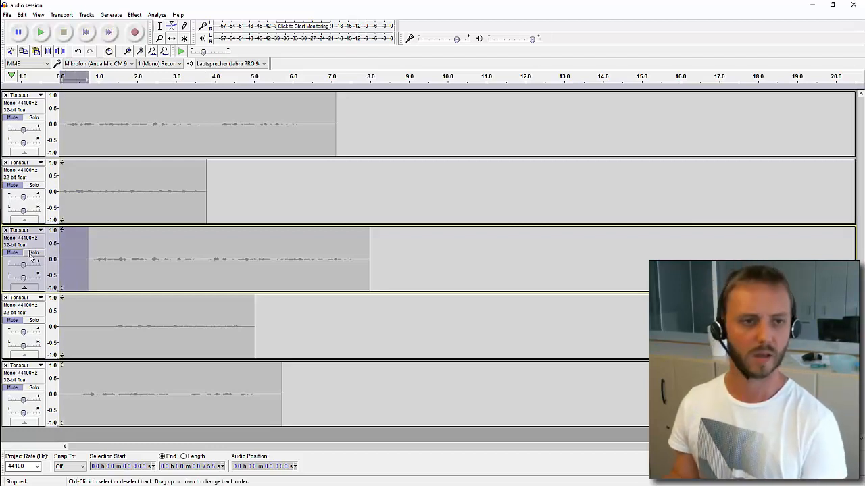
key("Delete")
left_click_drag(354, 249, 336, 254)
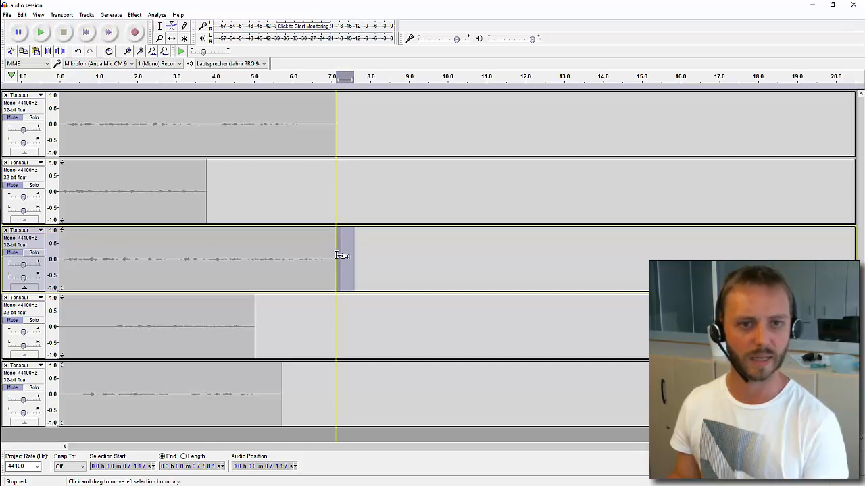
key("Delete")
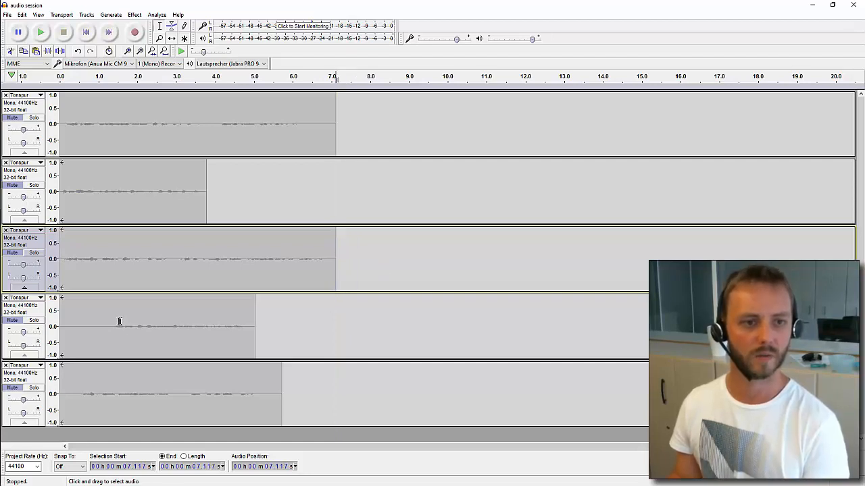
Delete about 1.3 s of silence from the start of the fourth clip and clear the selection.
left_click_drag(113, 324, 59, 325)
key("Delete")
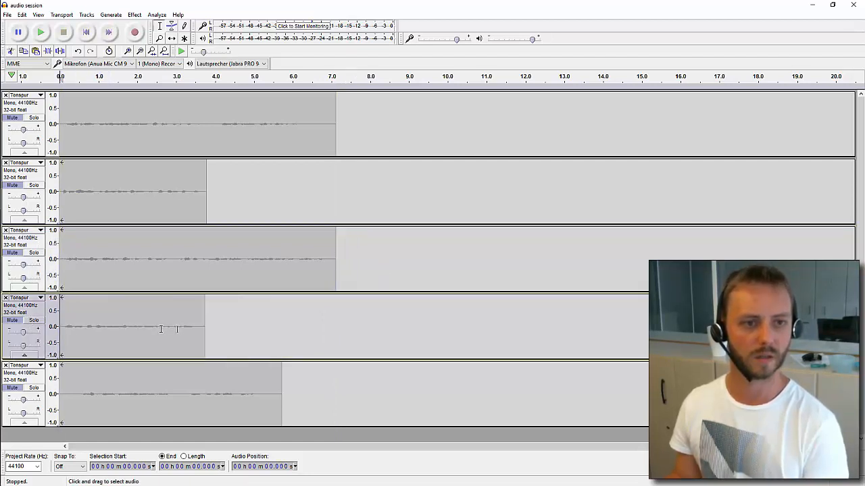
left_click_drag(221, 323, 202, 324)
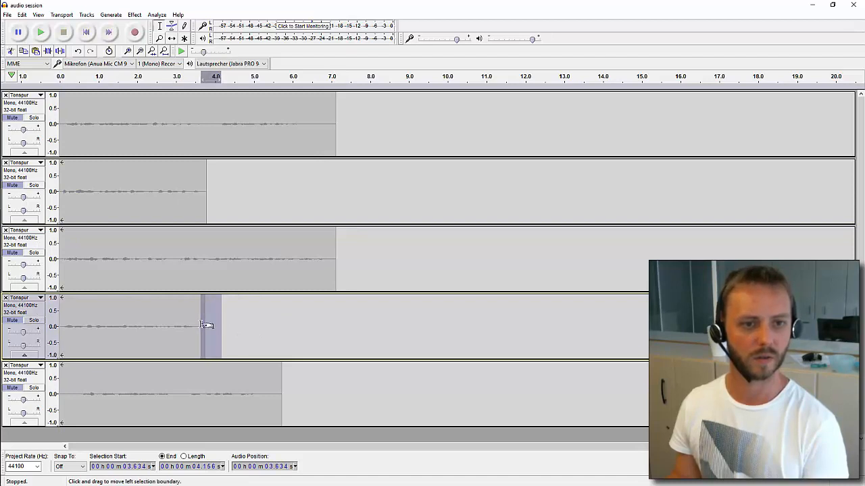
left_click(233, 333)
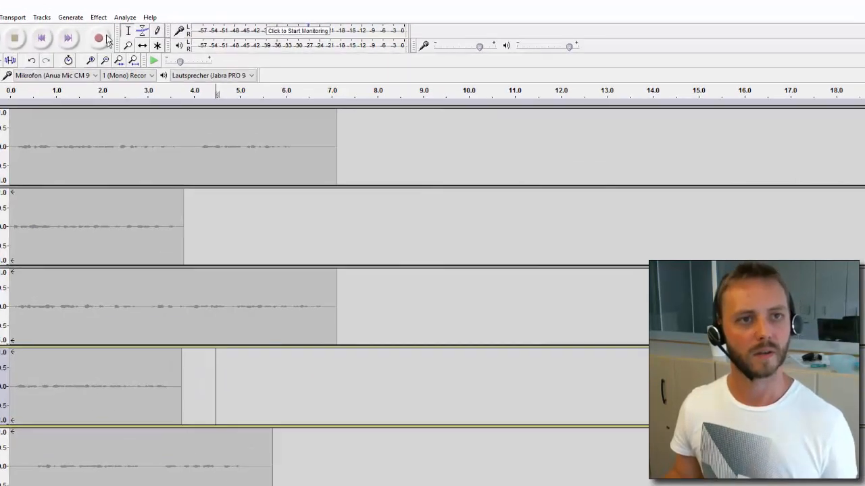
Normalize all five tracks to a maximum amplitude of -1.0 dB with DC offset removal.
left_click(104, 17)
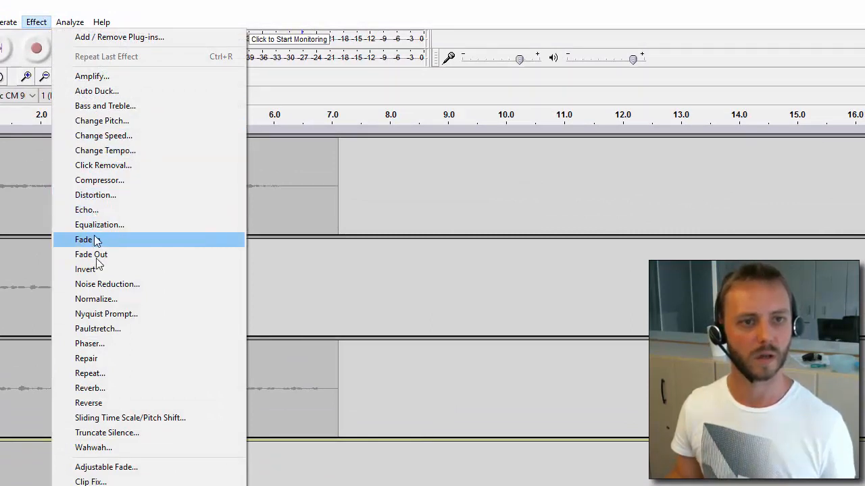
left_click(99, 299)
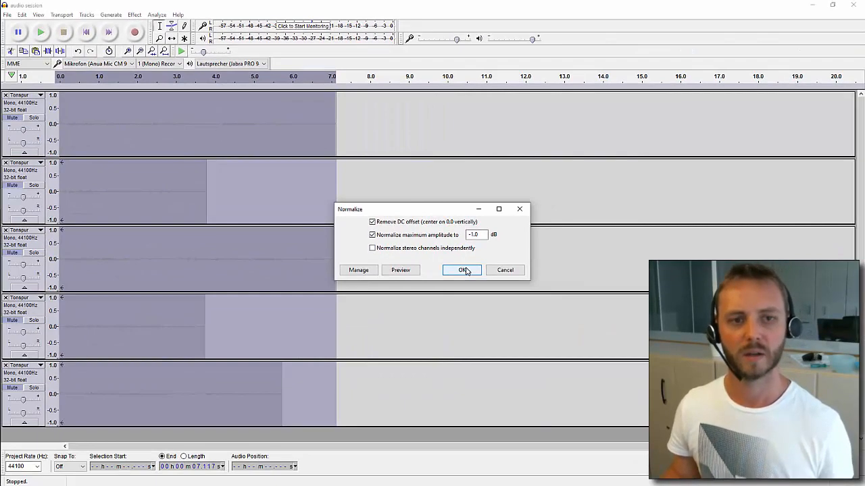
left_click(494, 333)
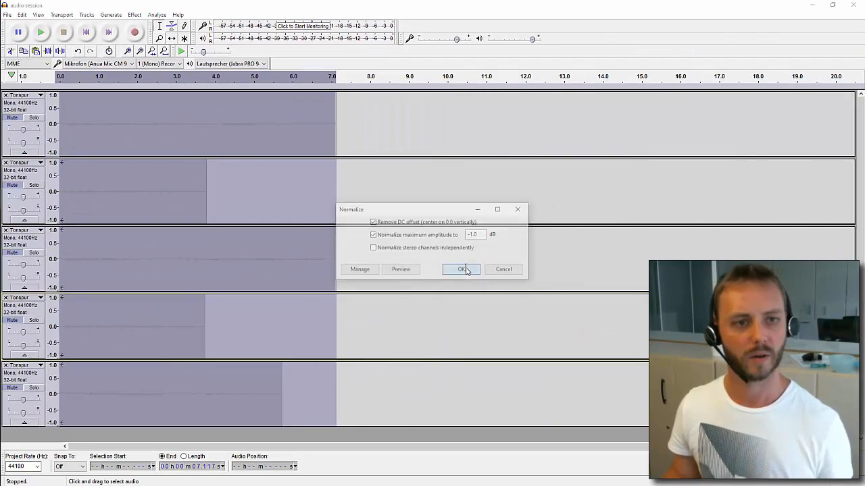
left_click(302, 210)
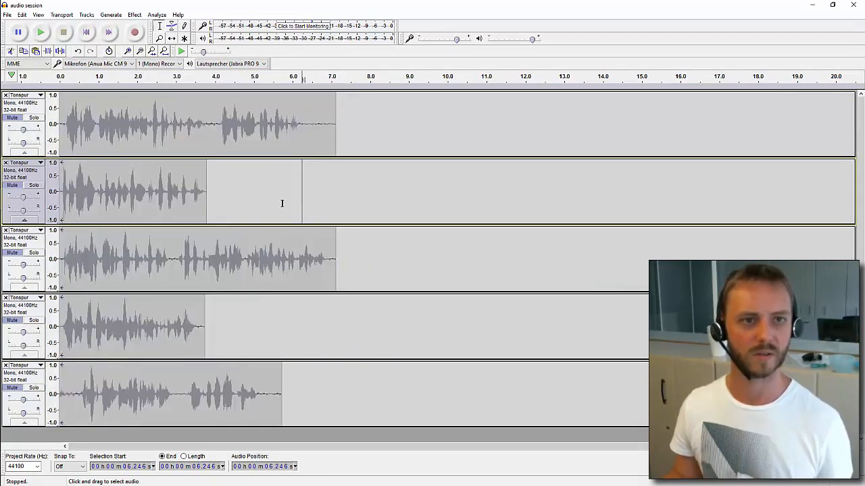
Unmute all five tracks so every clip is included in the export.
left_click(11, 119)
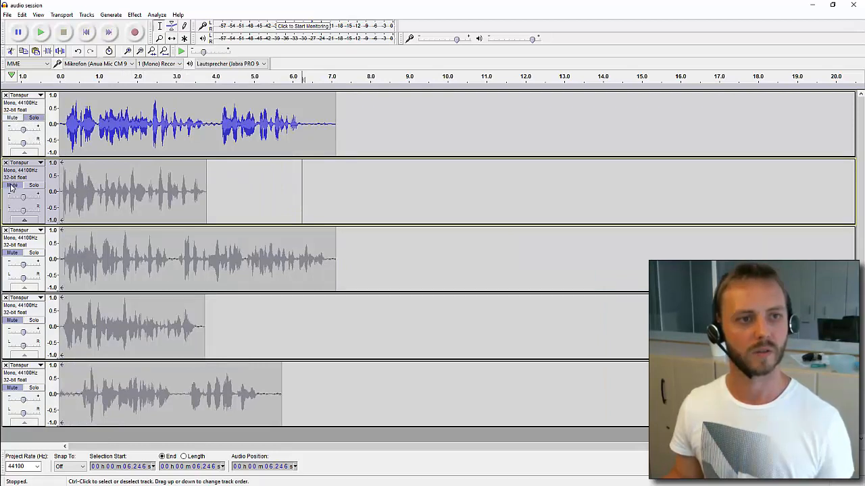
left_click(11, 186)
left_click(12, 253)
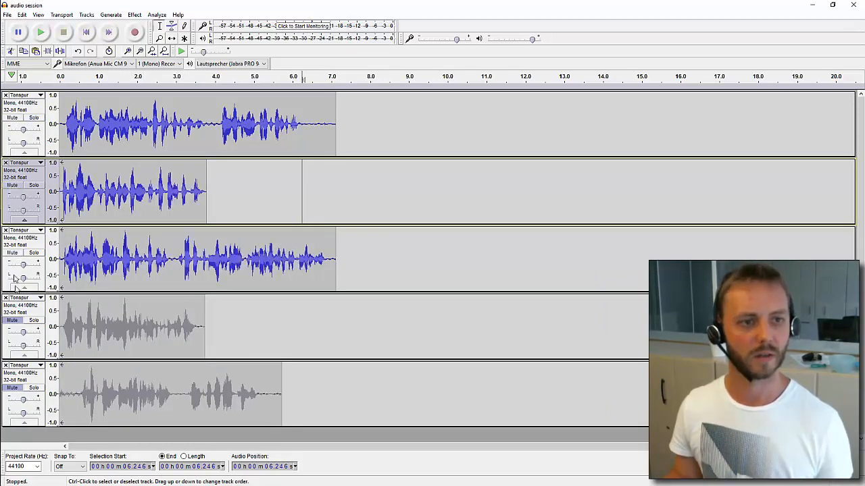
left_click(13, 321)
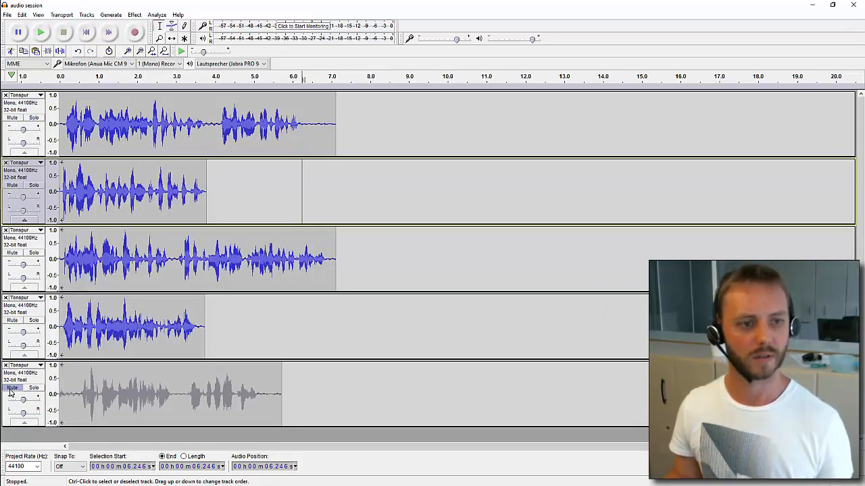
left_click(11, 389)
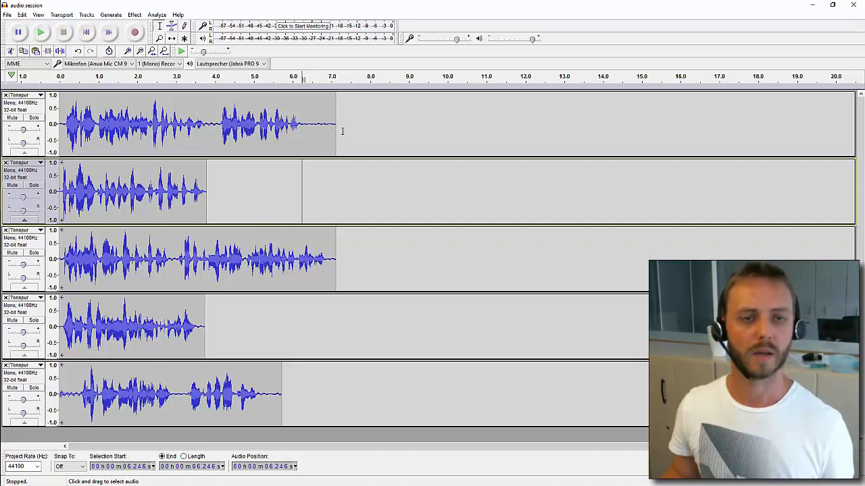
Trim the first clip's tail after about 6.6 s and the fifth clip's first 0.4 s and tail after about 5.2 s.
left_click_drag(343, 131, 315, 133)
key("Delete")
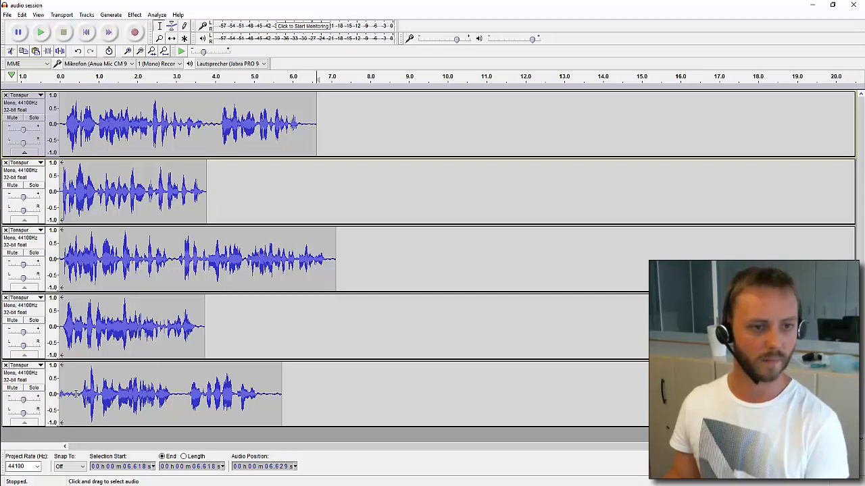
left_click_drag(76, 393, 59, 394)
key("Delete")
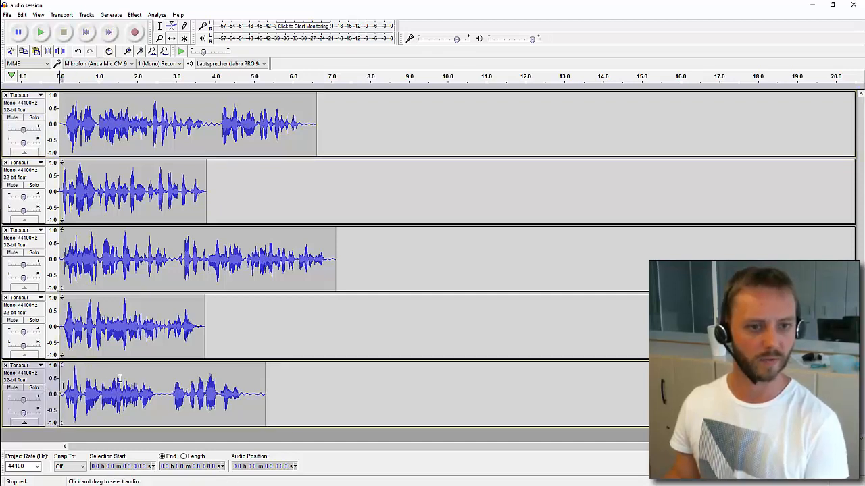
left_click_drag(270, 390, 260, 392)
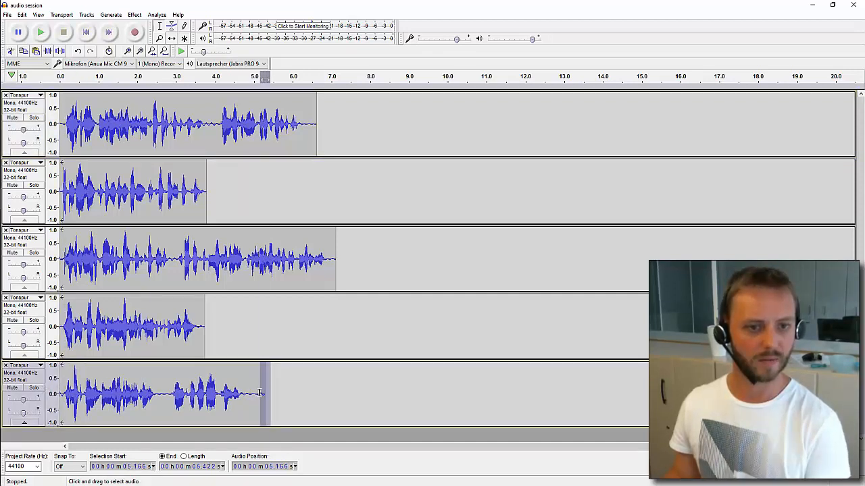
key("Delete")
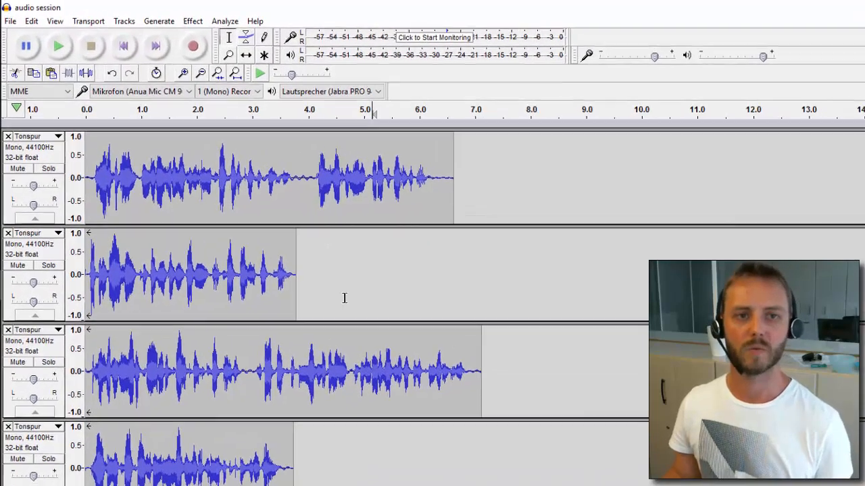
Start a multiple-file export and set its destination to the BTS - Recording audio translations folder in Camtasia Studio.
left_click(240, 207)
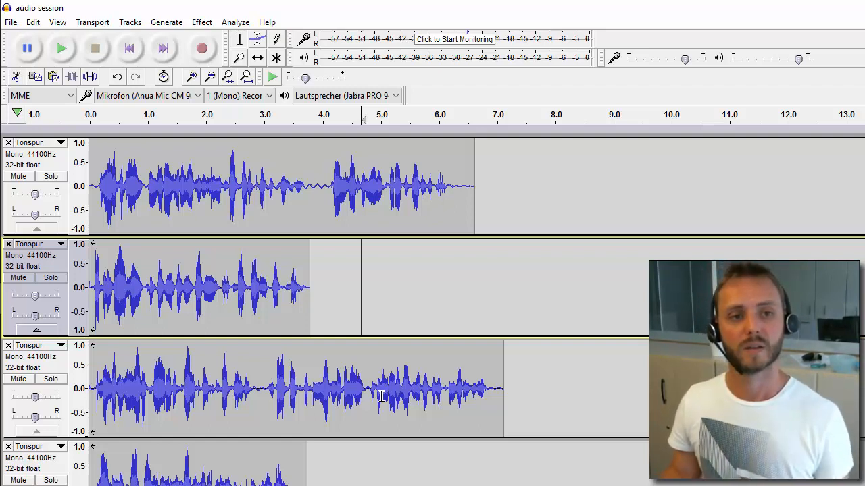
left_click(11, 22)
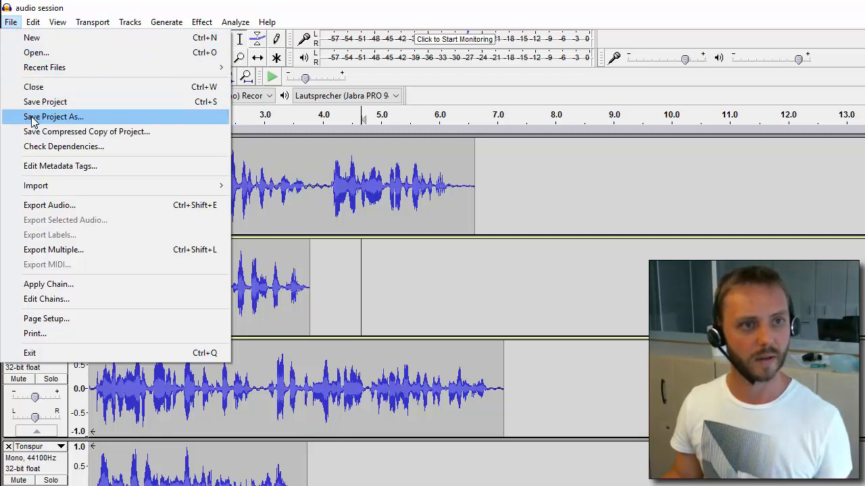
left_click(54, 250)
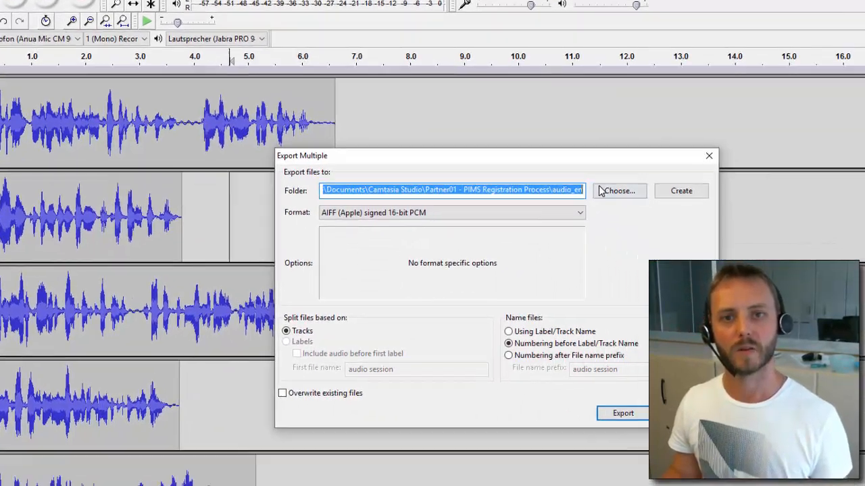
left_click(762, 257)
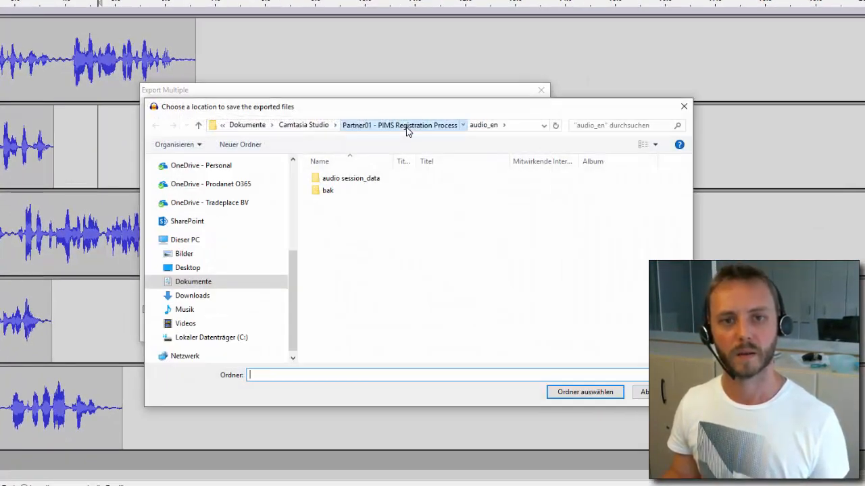
left_click(406, 126)
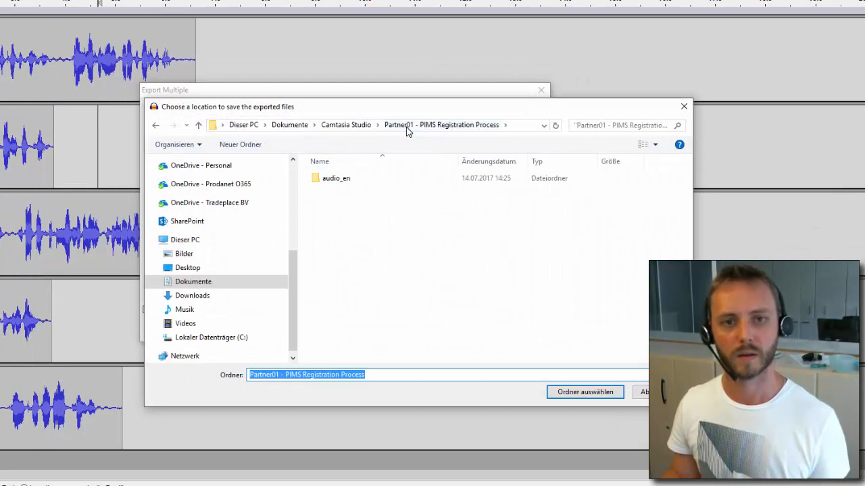
left_click(346, 127)
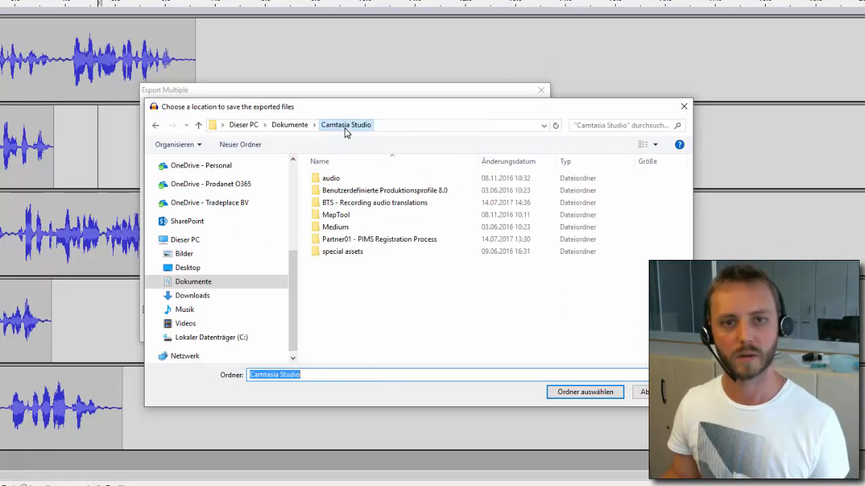
double_click(387, 206)
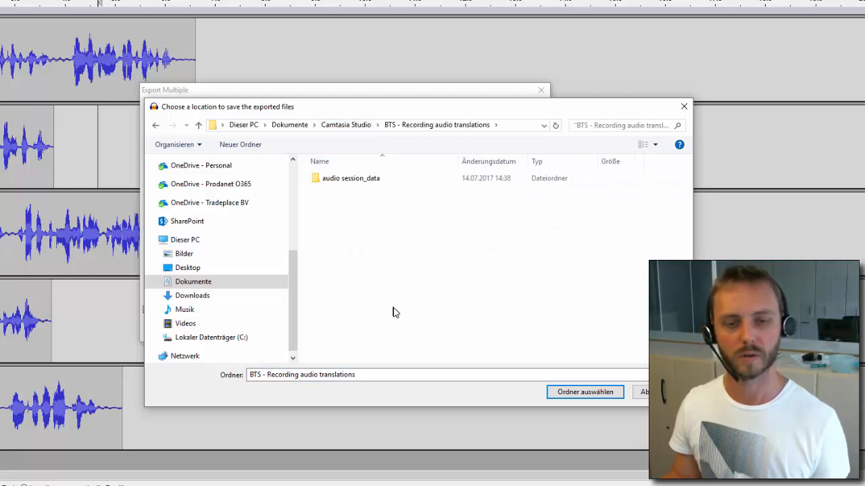
left_click(582, 393)
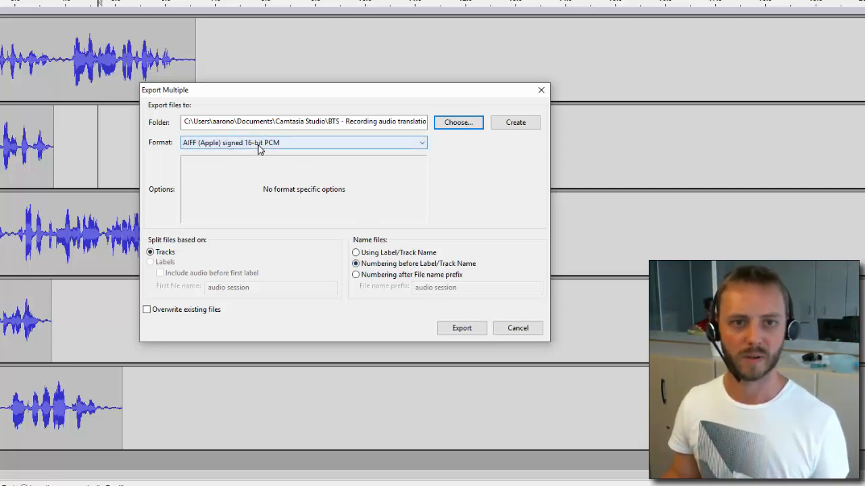
Export the tracks as WAV (Microsoft) signed 16-bit PCM, accept each track's metadata tags, and review the exported file names.
left_click(422, 146)
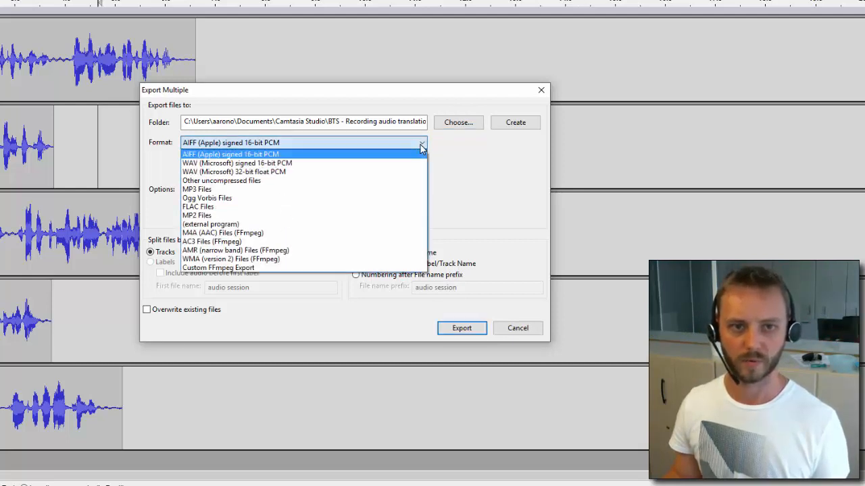
left_click(285, 164)
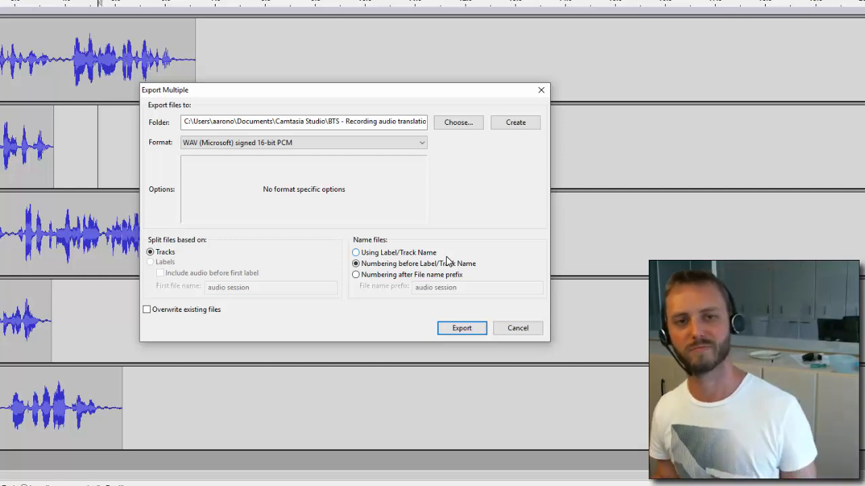
left_click(450, 329)
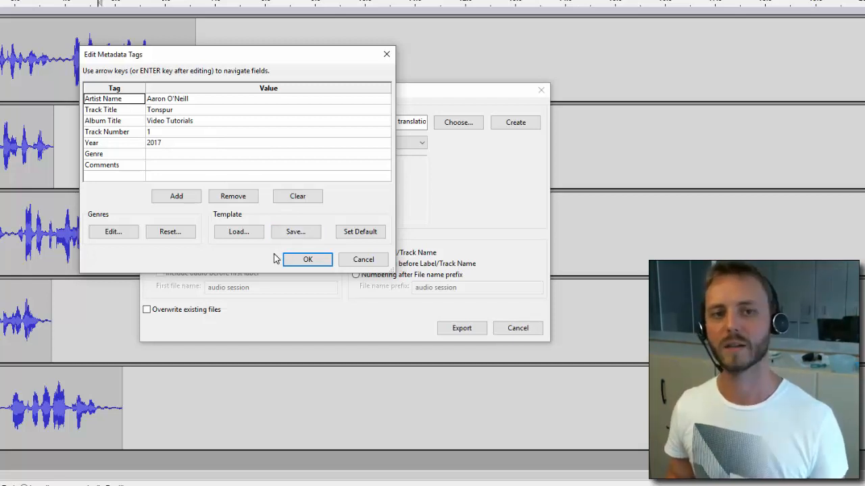
key("Return")
key("Return")
key("Return")
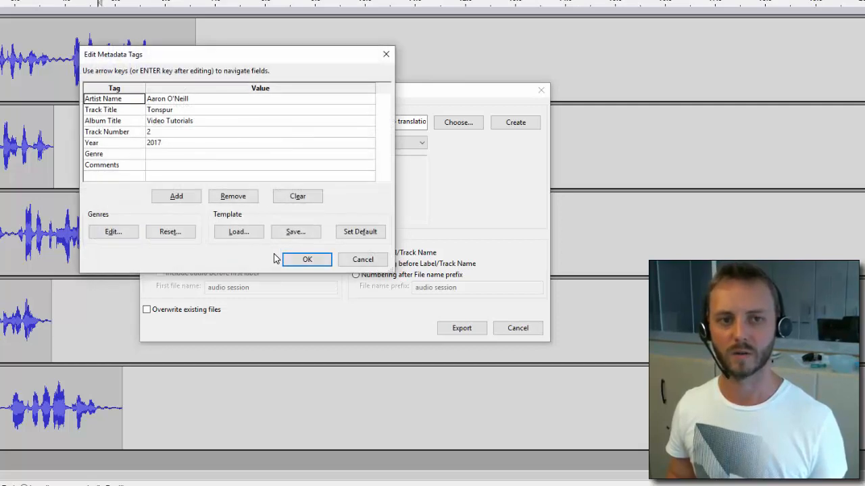
key("Return")
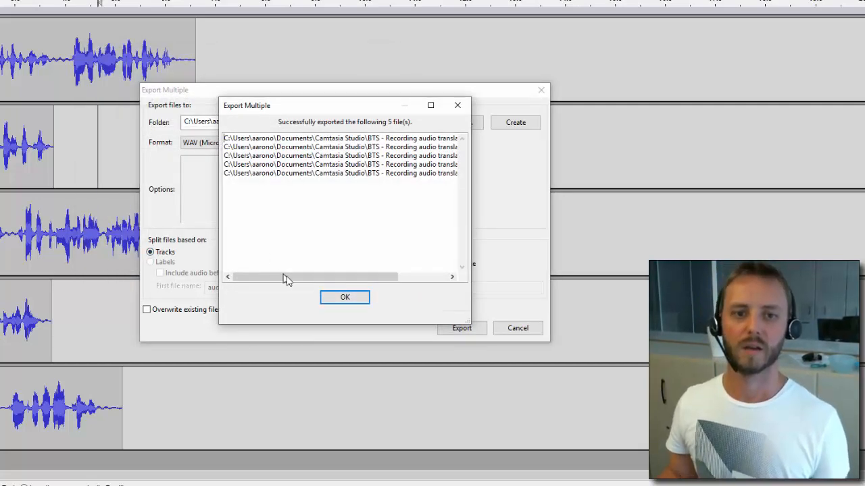
left_click_drag(290, 278, 367, 271)
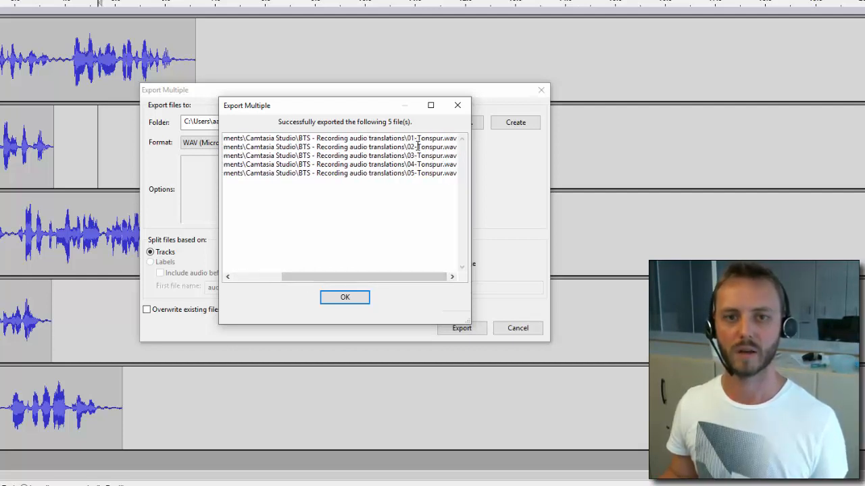
Close the export report and switch to File Explorer to check the exported WAV files in the BTS - Recording audio translations folder.
left_click(349, 299)
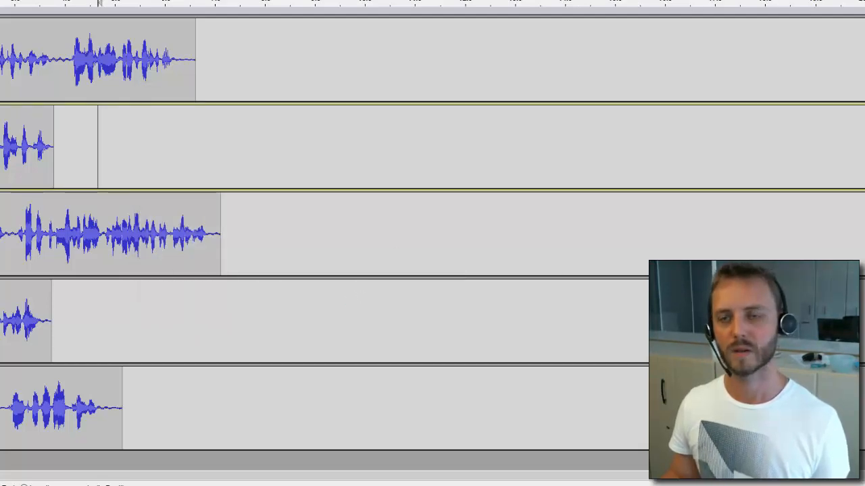
key("super+Tab")
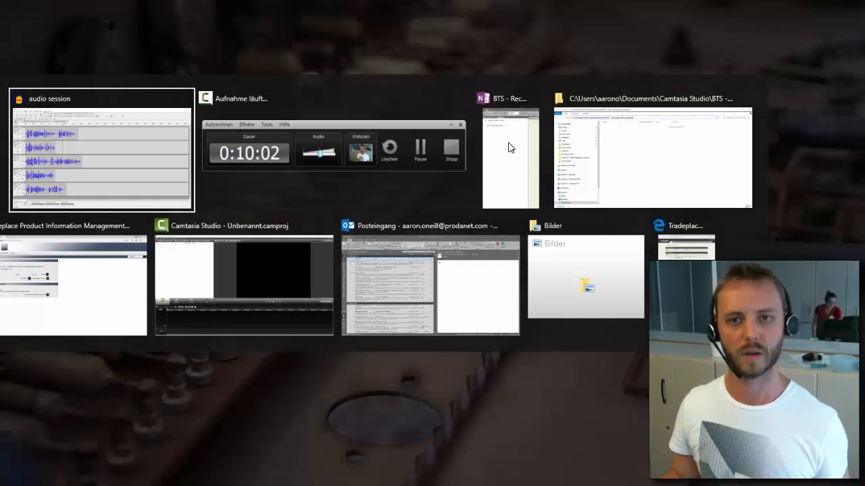
left_click(643, 173)
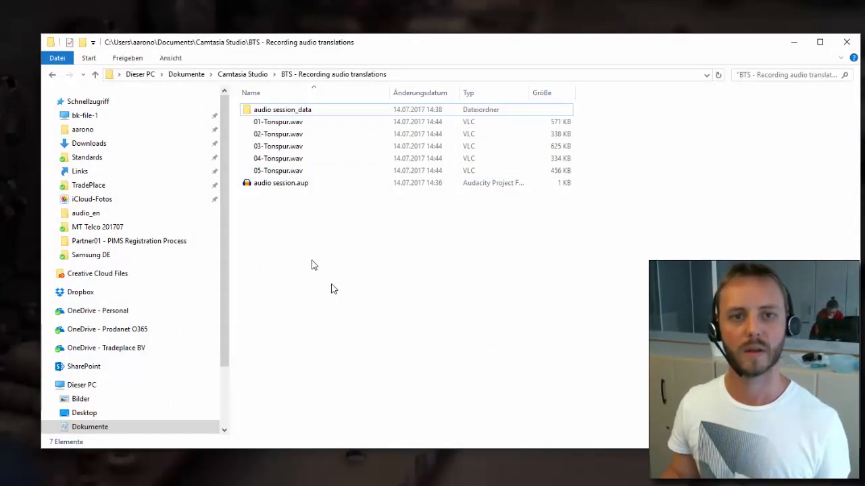
left_click(289, 124)
left_click(291, 134)
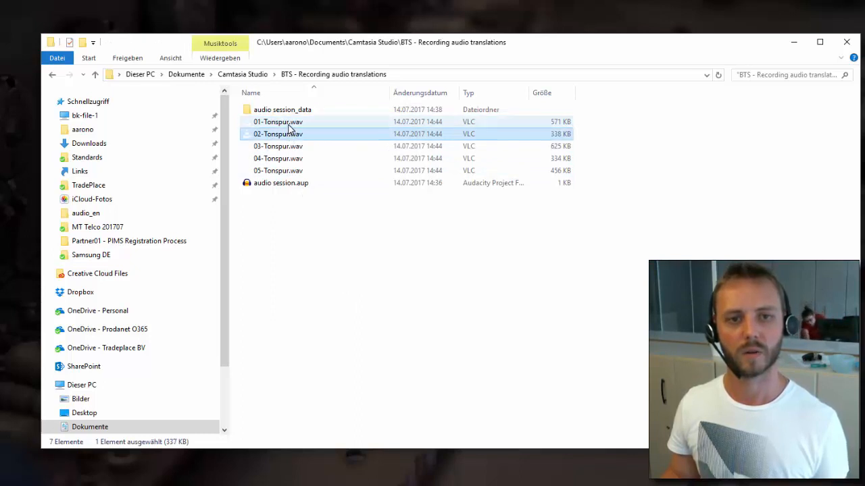
Play the exported Tonspur WAV clips in Windows Media Player to check how the recordings sound.
right_click(290, 127)
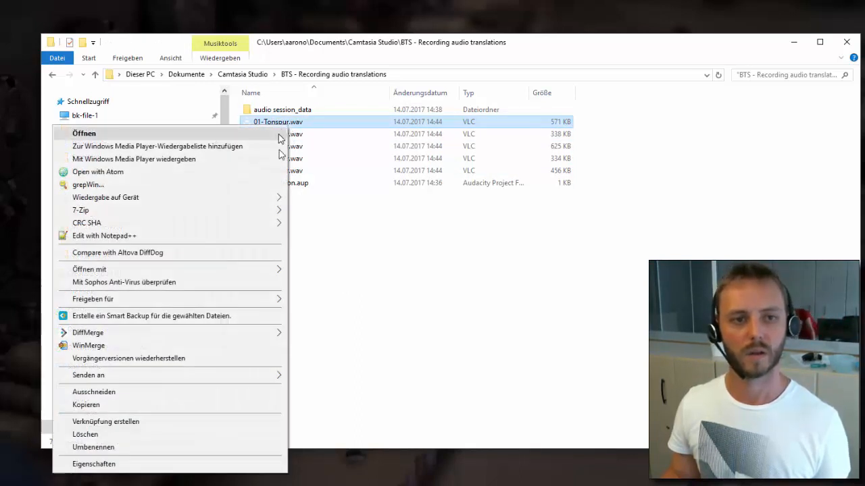
mouse_move(260, 270)
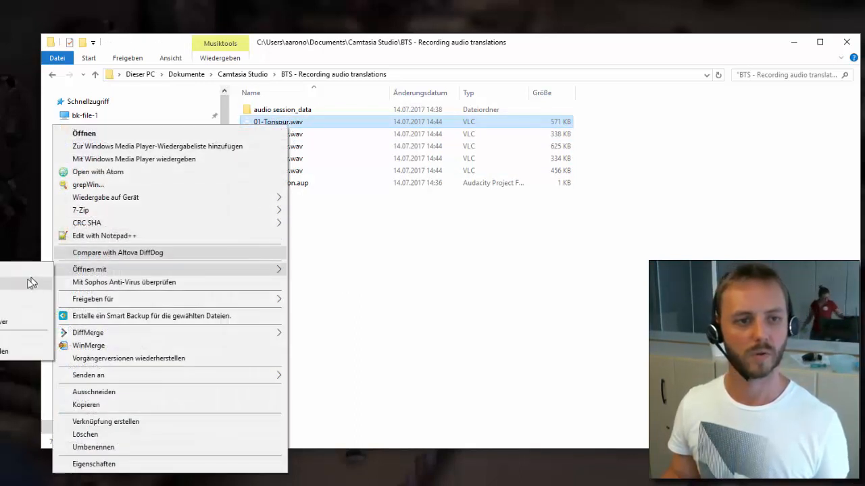
left_click(3, 313)
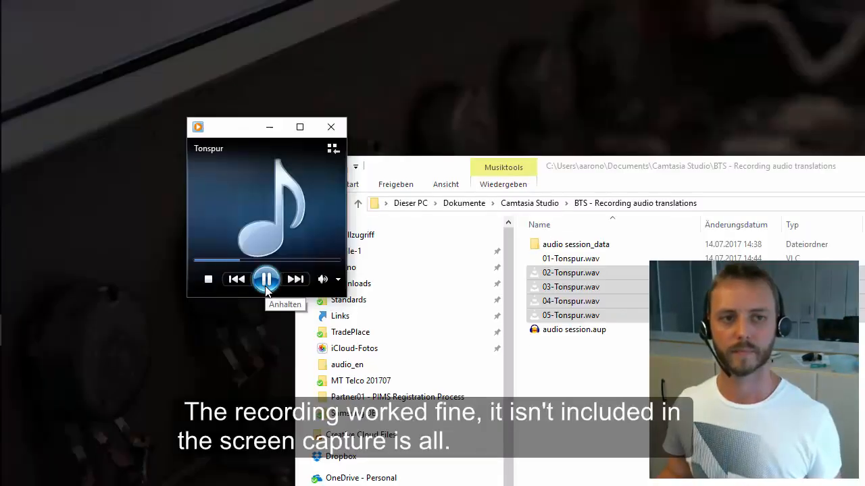
left_click(270, 285)
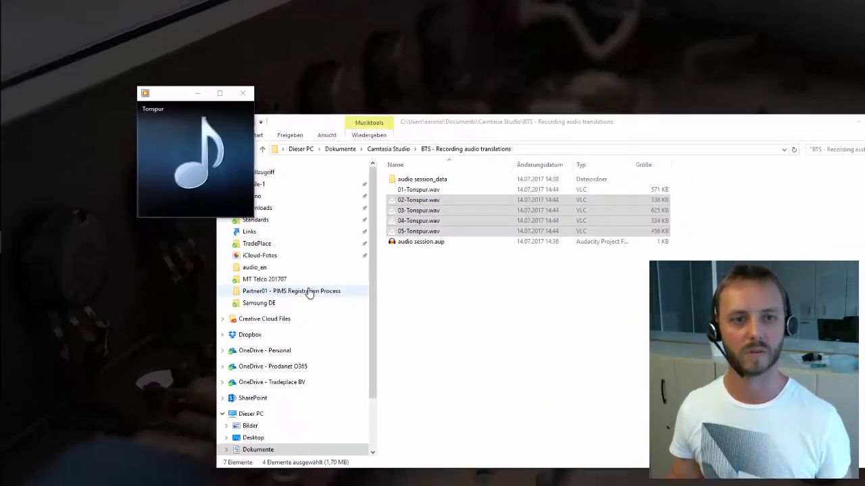
Switch back to the audio session project in Audacity and mute all five recorded tracks.
key("alt+Tab")
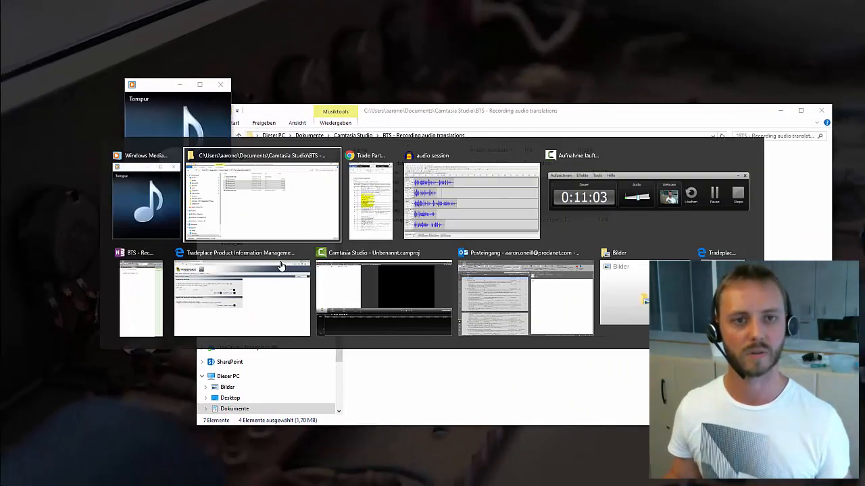
left_click(418, 227)
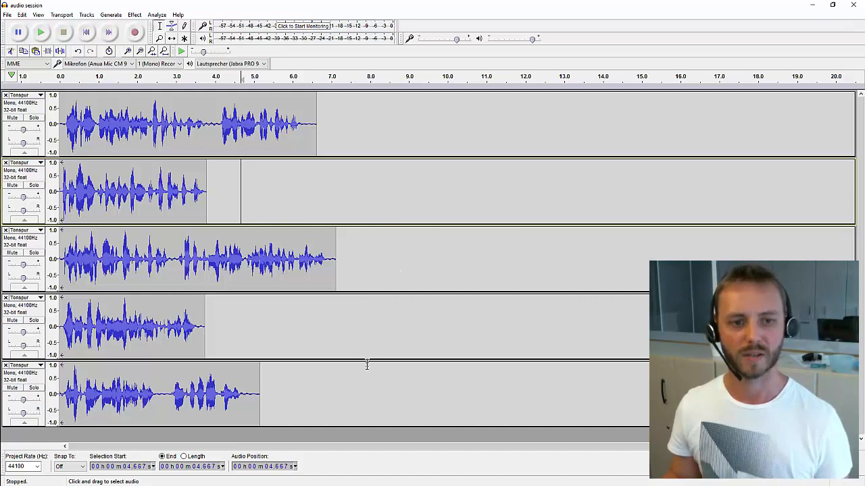
left_click(12, 118)
left_click(12, 185)
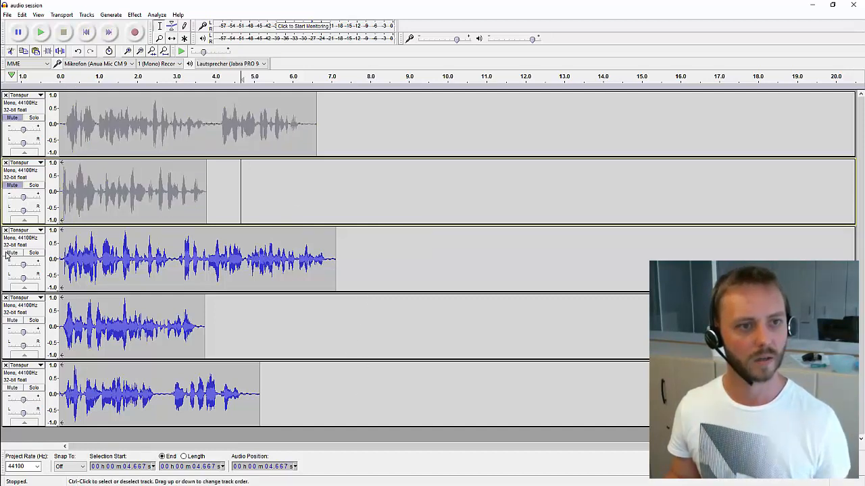
left_click(12, 252)
left_click(13, 321)
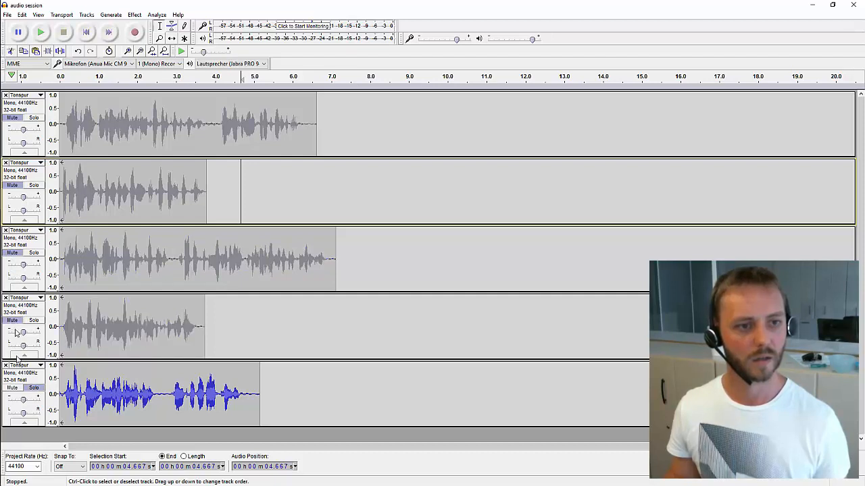
left_click(12, 389)
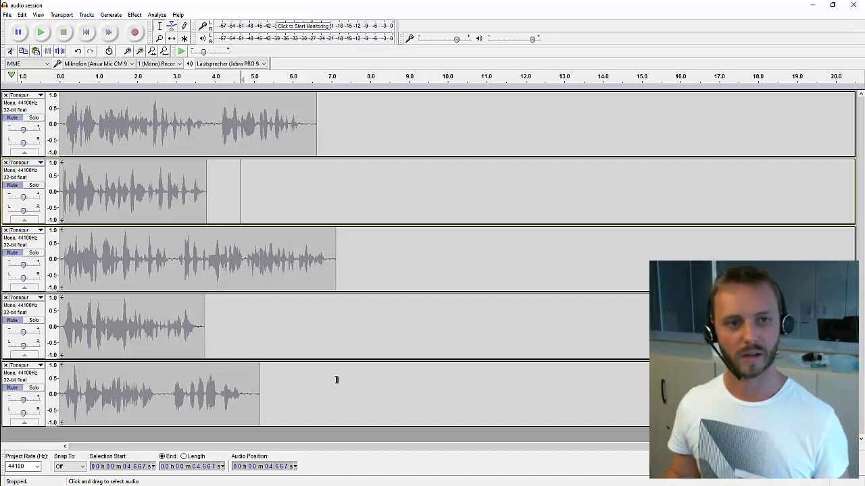
Try recording a new clip while the fifth track's audio is selected, briefly play it back, and delete the new track.
left_click(25, 378)
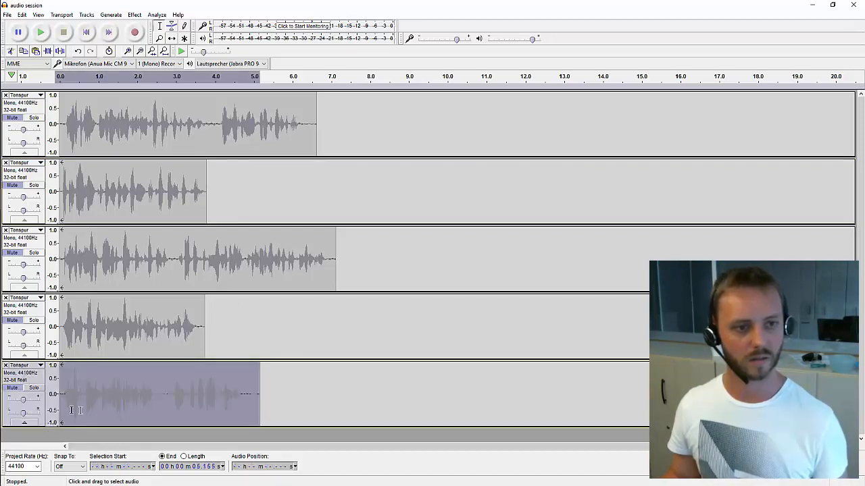
key("r")
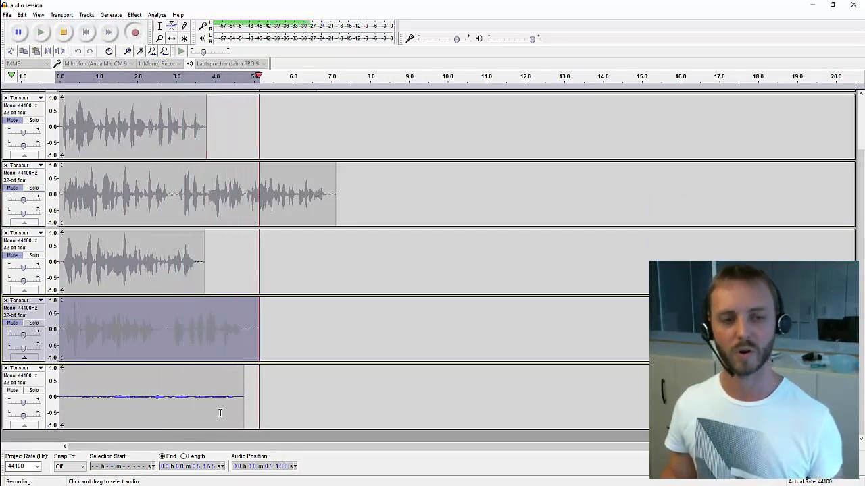
key("space")
key("space")
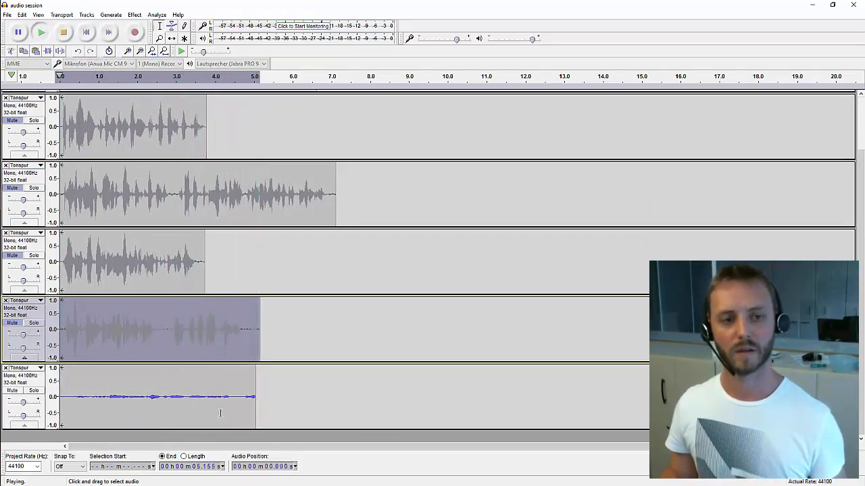
key("space")
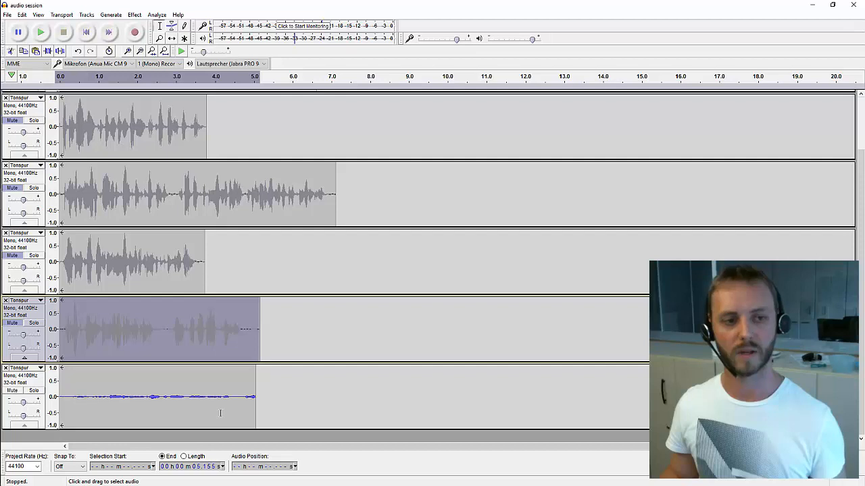
left_click(5, 369)
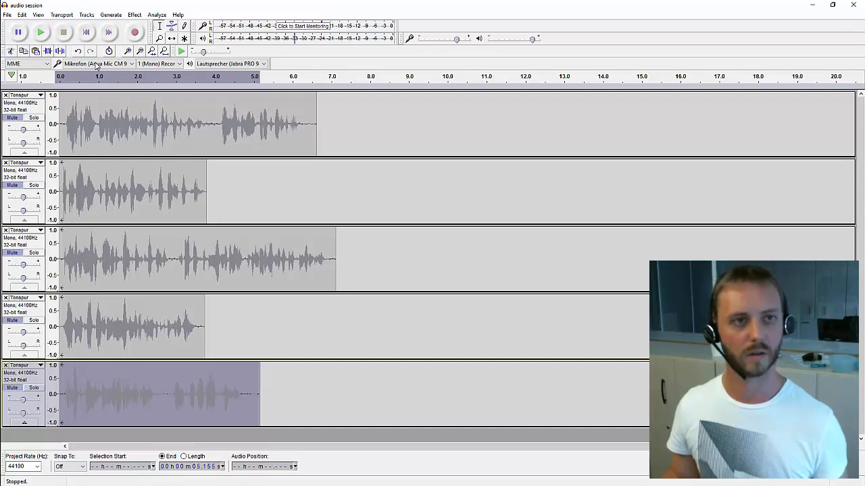
Return the cursor to the project start, record a test clip of about 12 s on a new track, and delete that track.
left_click(85, 31)
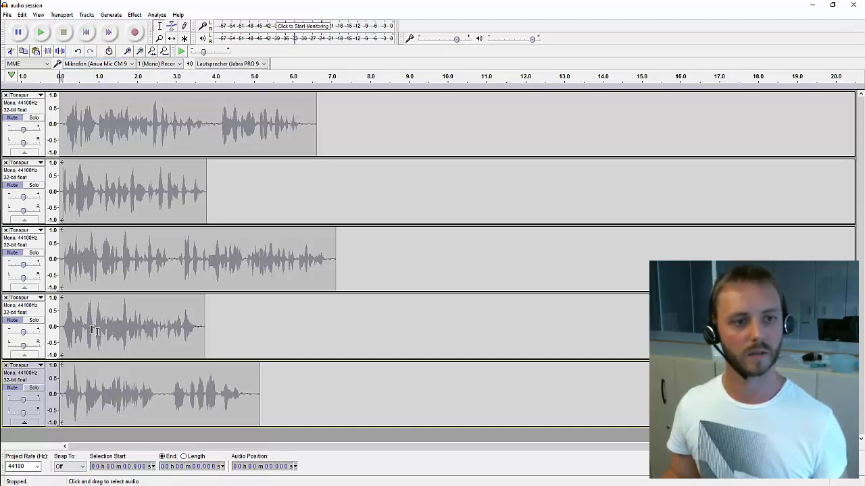
key("r")
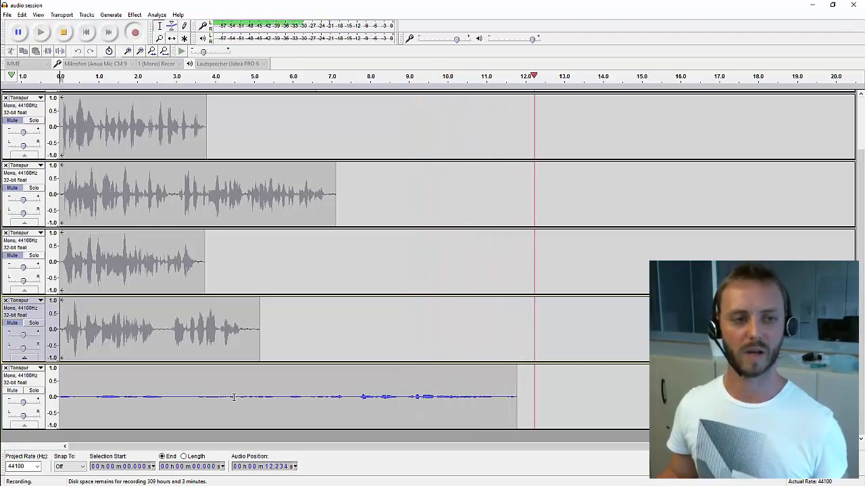
key("space")
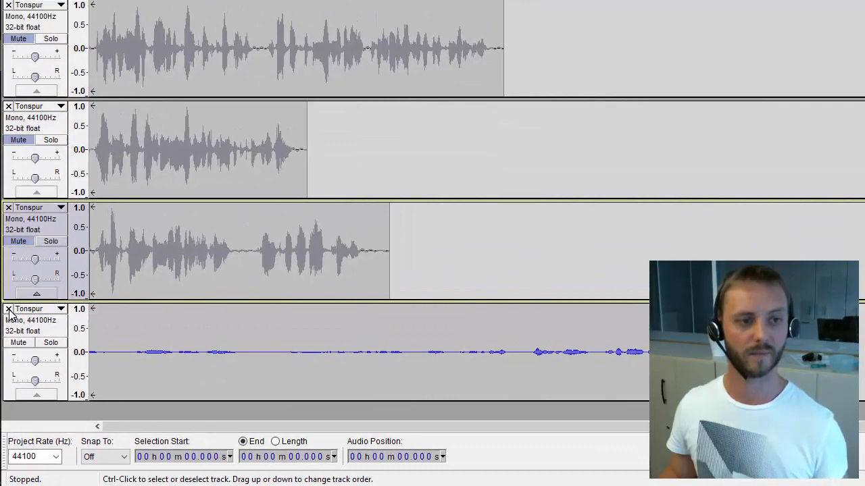
scroll(9, 314, "up", 3)
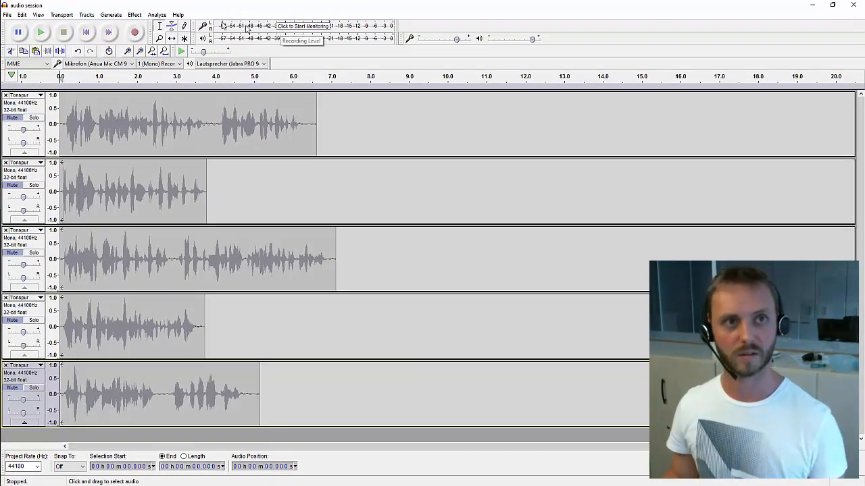
Close the audio session project with its changes saved, and close Windows Media Player.
left_click(853, 5)
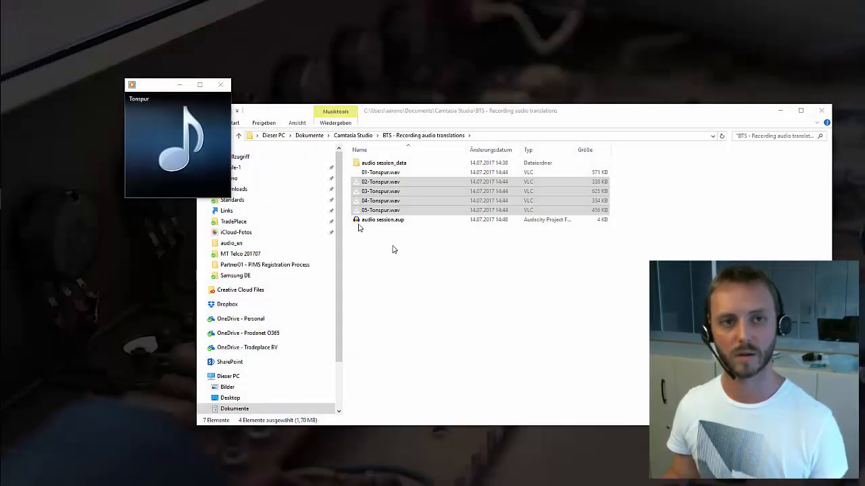
left_click(220, 84)
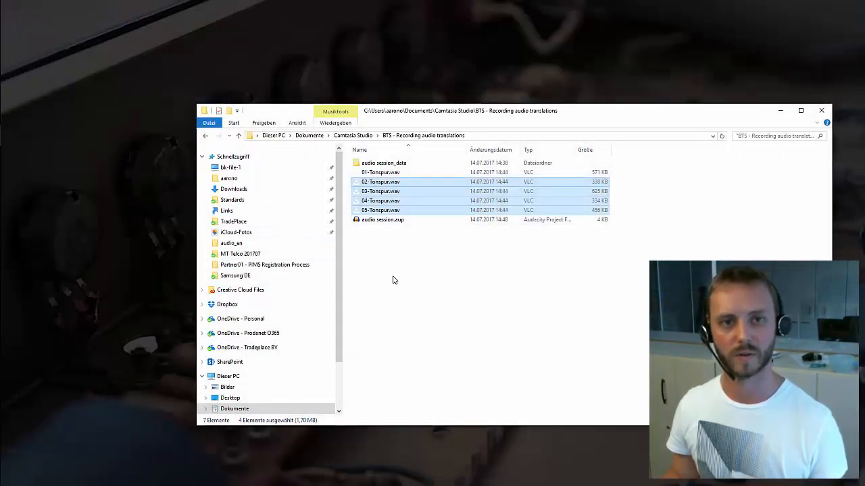
Reopen audio session.aup from the folder to check the saved tracks, and close the project again.
left_click(380, 227)
double_click(382, 220)
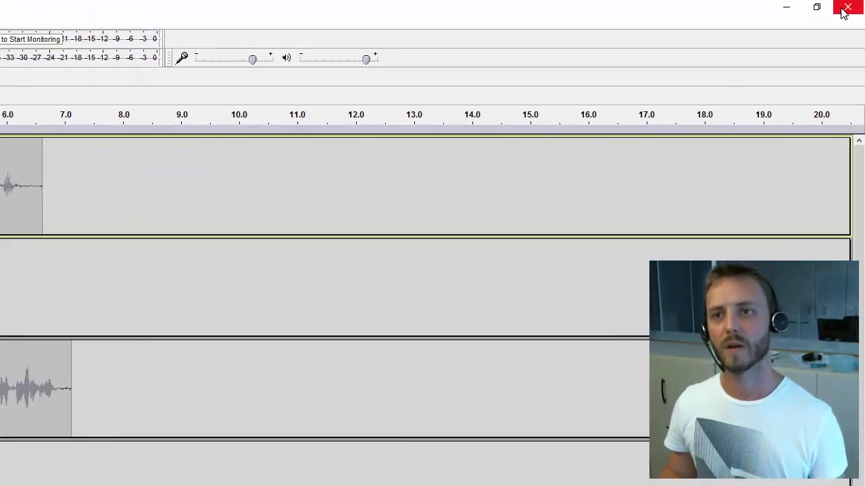
left_click(846, 8)
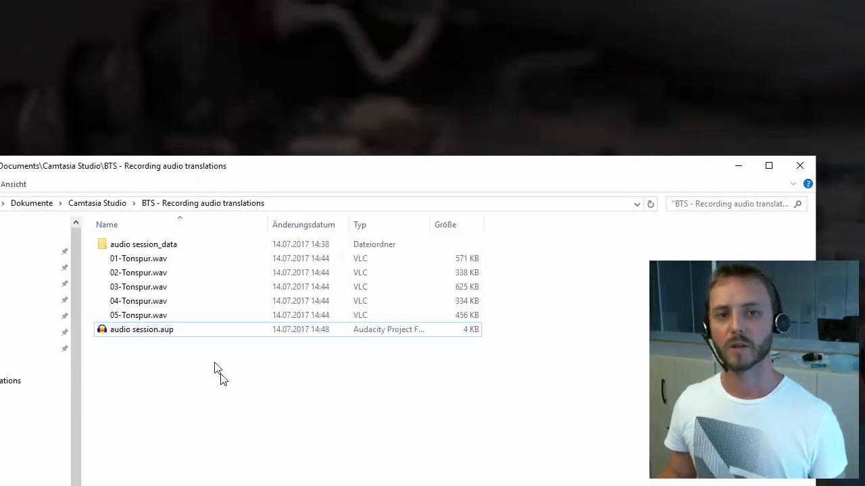
Go through the exported files 01-Tonspur.wav to 05-Tonspur.wav one by one in the folder.
left_click(160, 263)
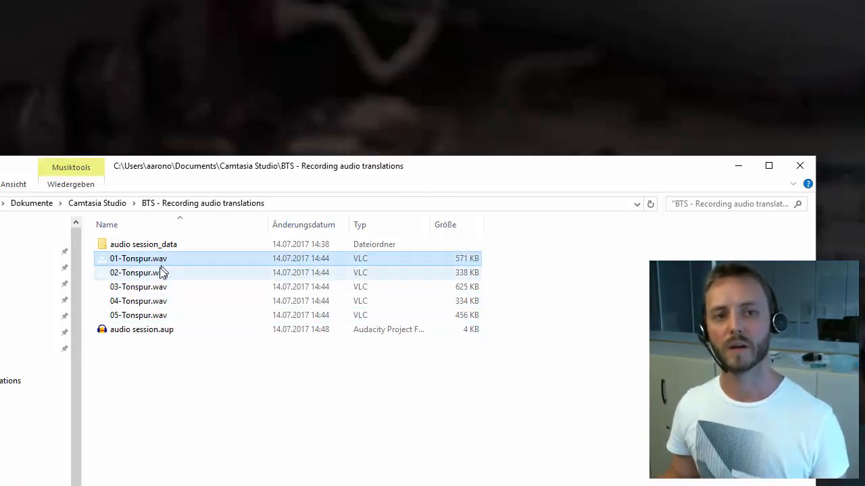
left_click(162, 273)
left_click(157, 289)
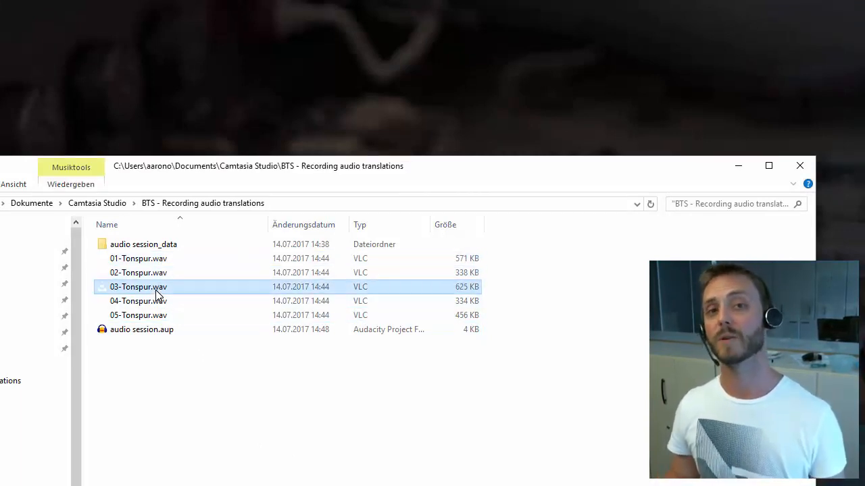
left_click(155, 302)
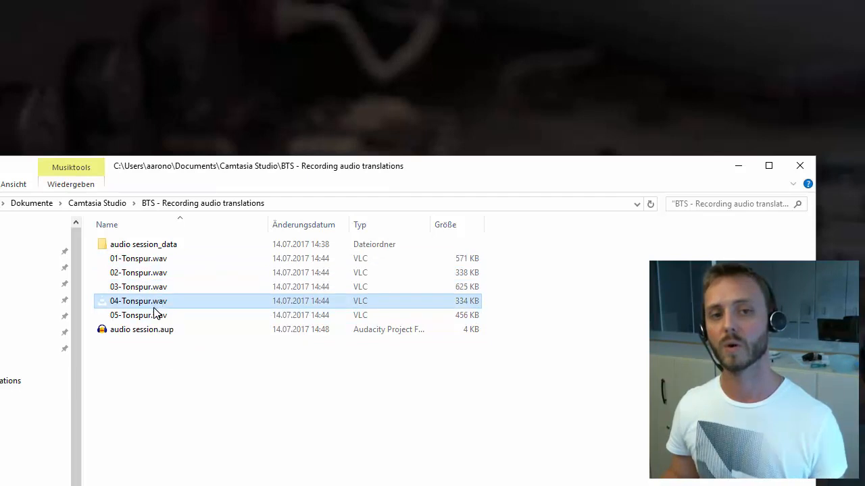
left_click(155, 316)
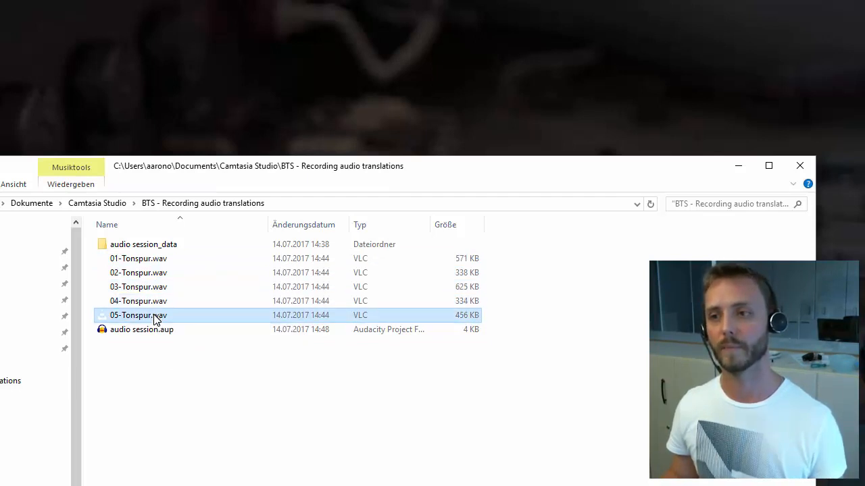